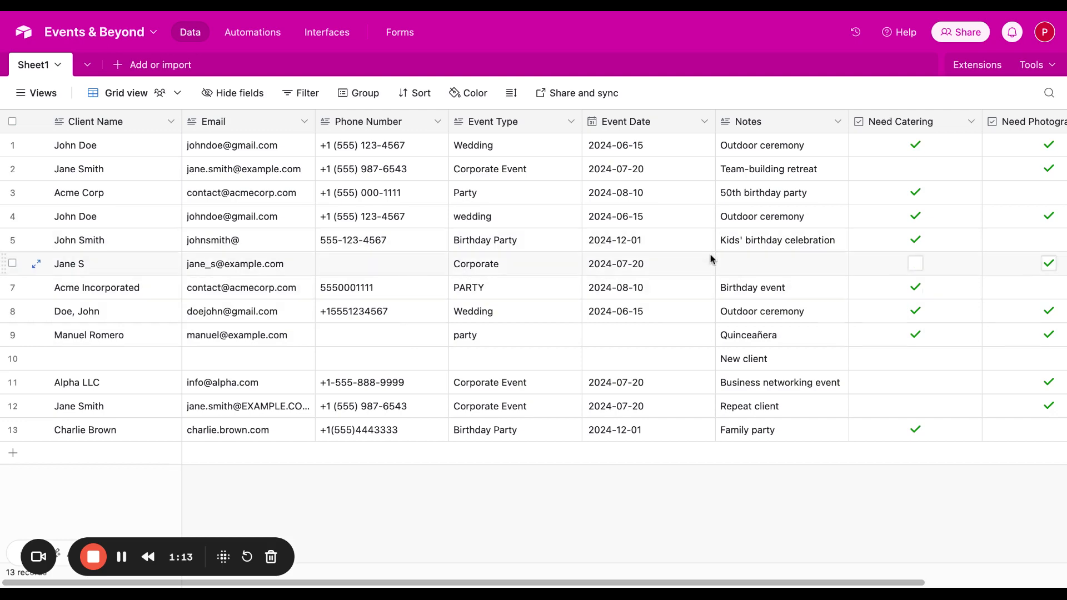
Step: Create a new form named Event & Beyond Clients for the Sheet1 table
scroll(793, 364, right, 1)
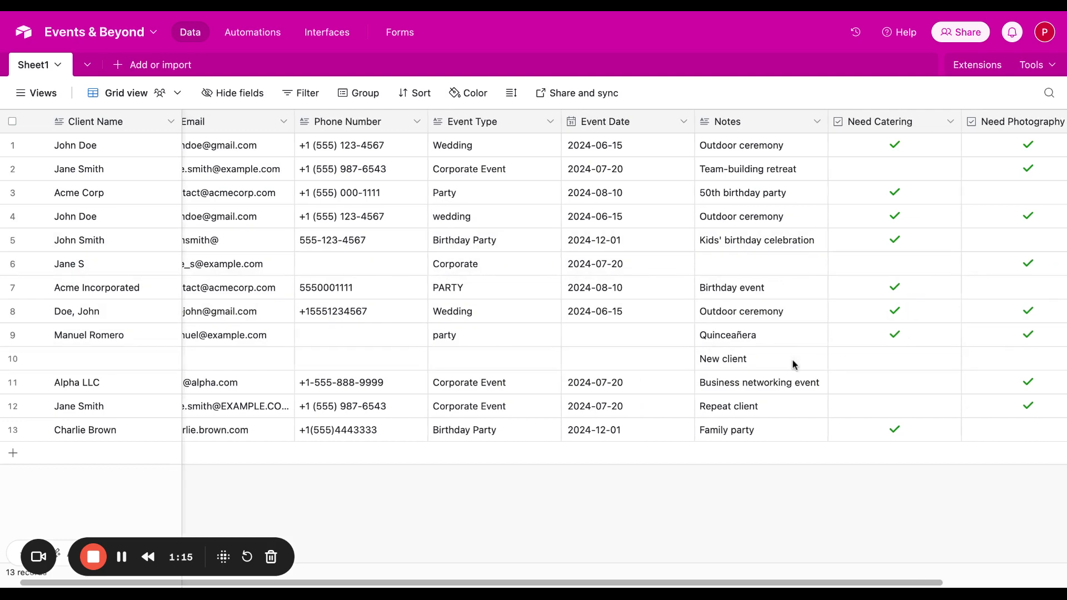
scroll(793, 364, left, 1)
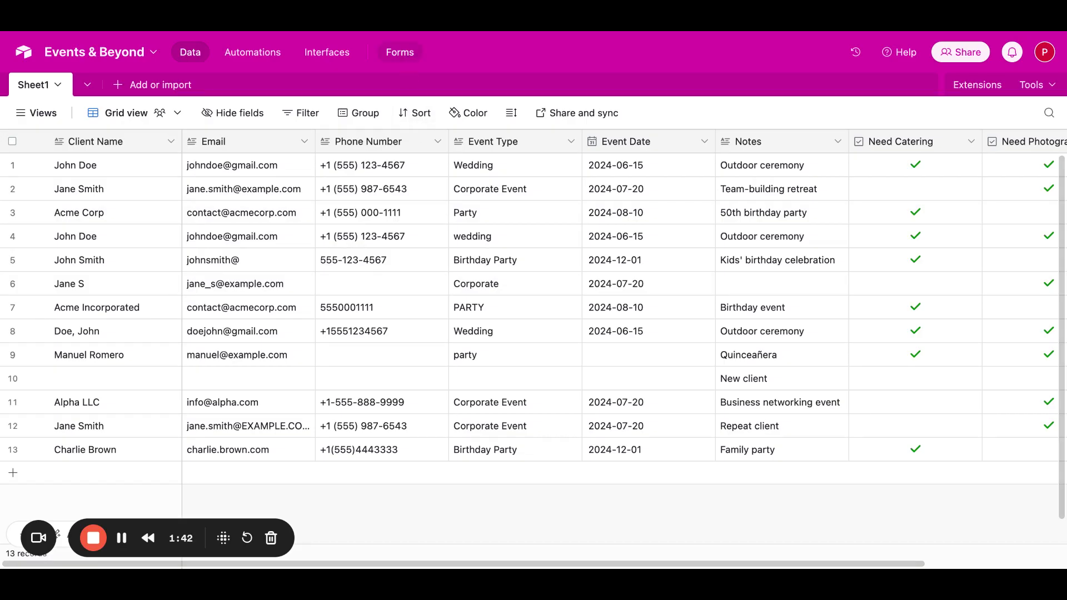
click(400, 52)
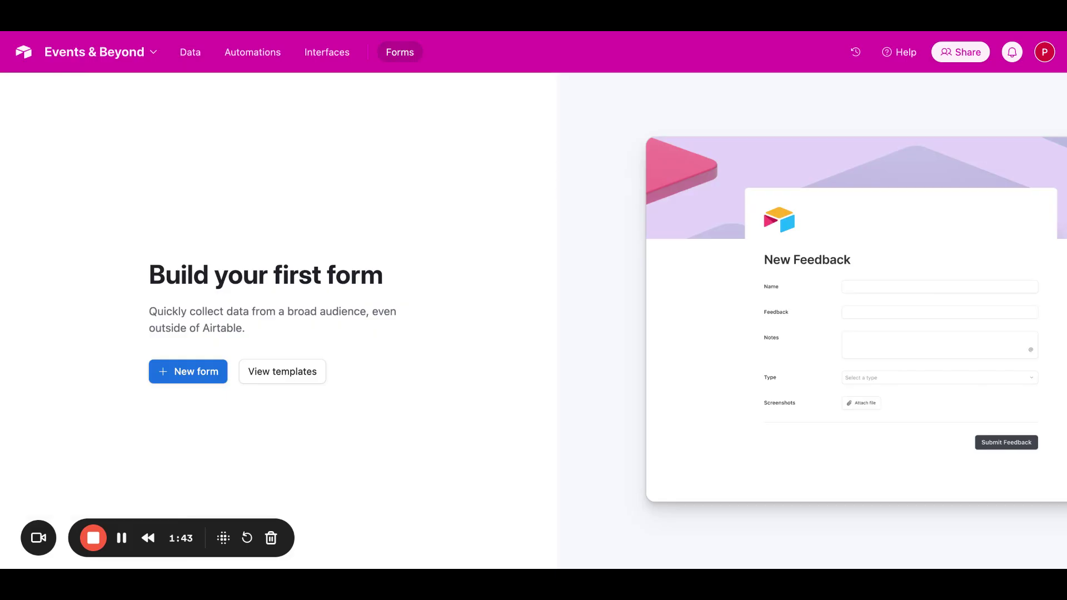
click(205, 383)
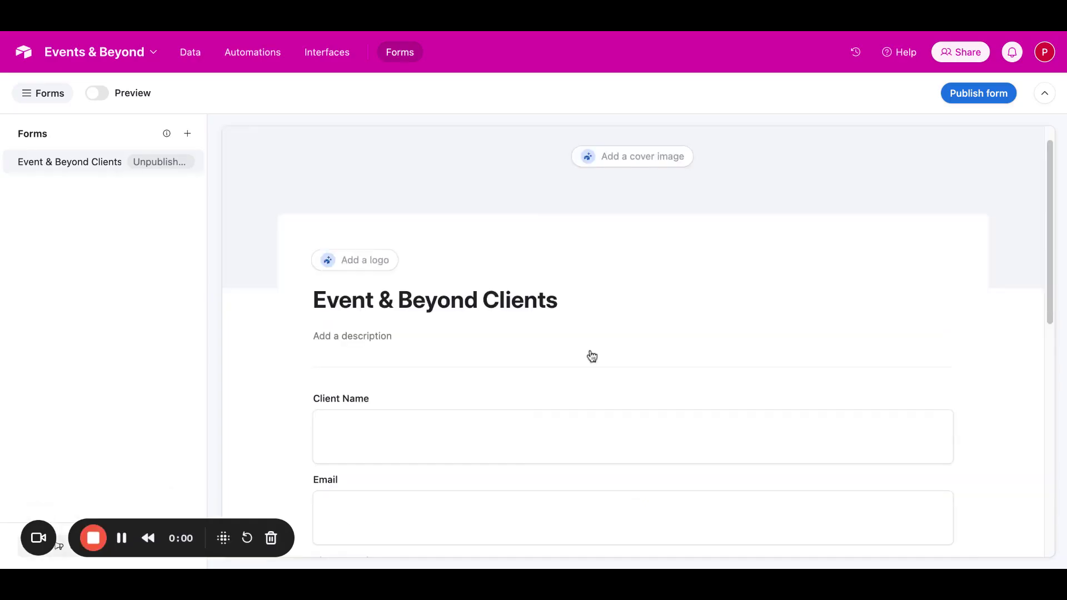
Step: Review the new form's title and its fields from Client Name down to Need Photography
scroll(590, 355, down, 2)
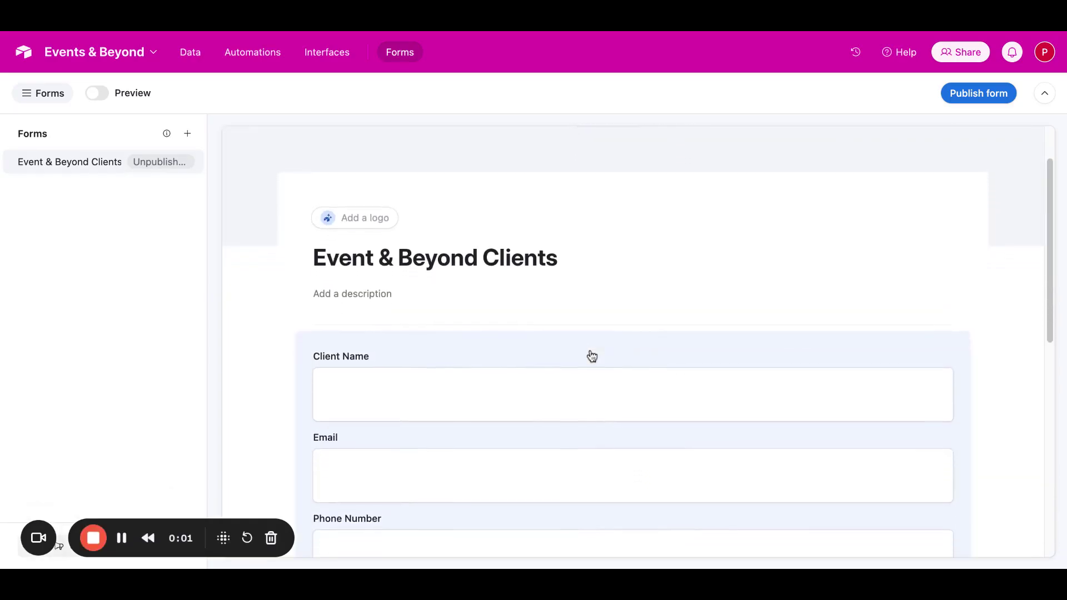
scroll(592, 356, down, 1)
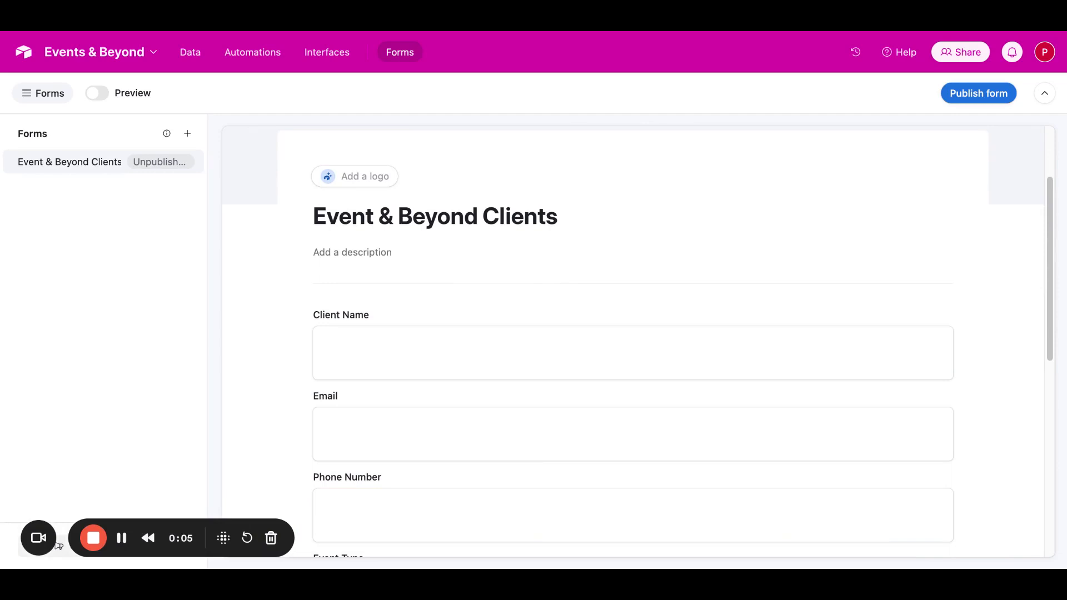
scroll(785, 228, down, 2)
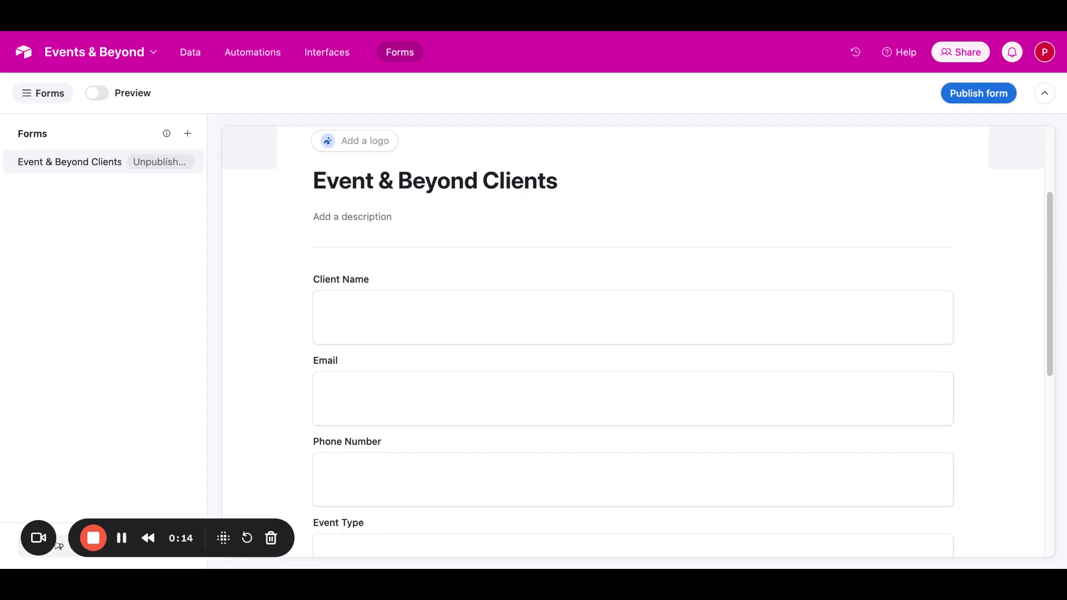
scroll(638, 331, down, 2)
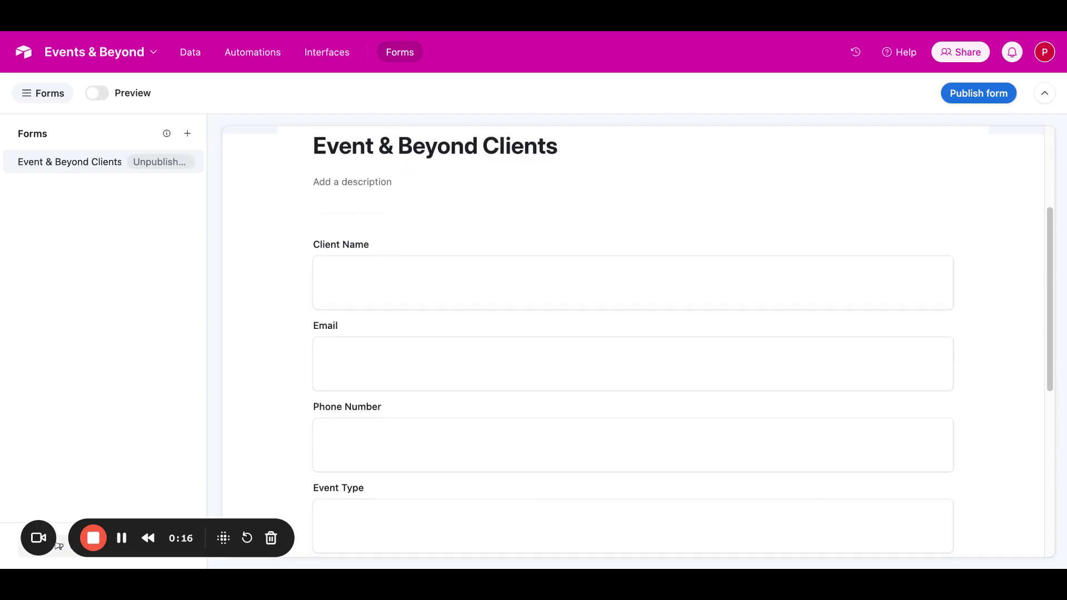
scroll(639, 340, down, 5)
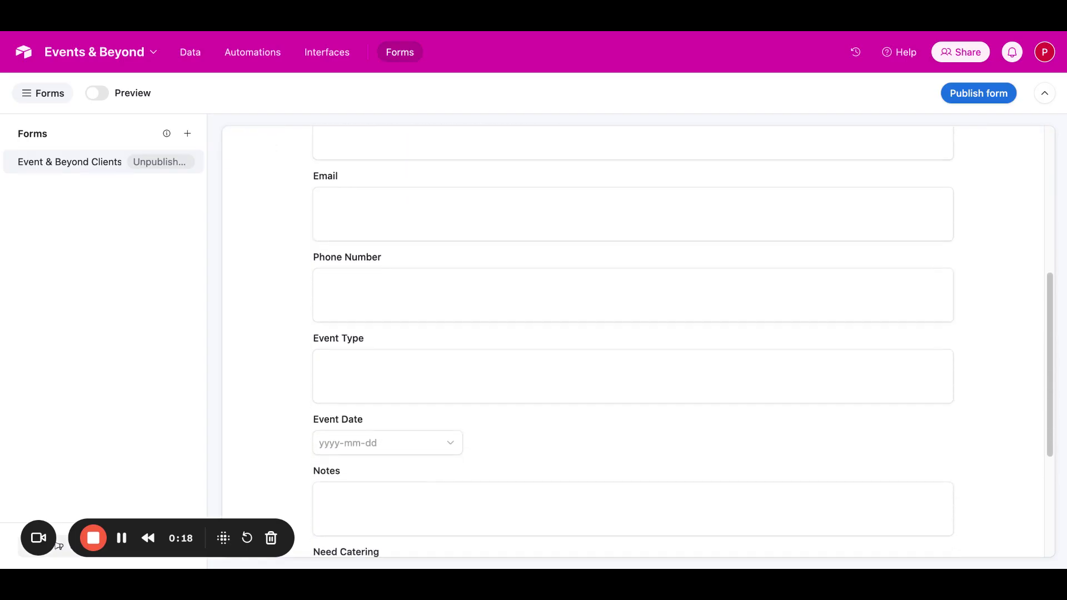
scroll(638, 340, up, 5)
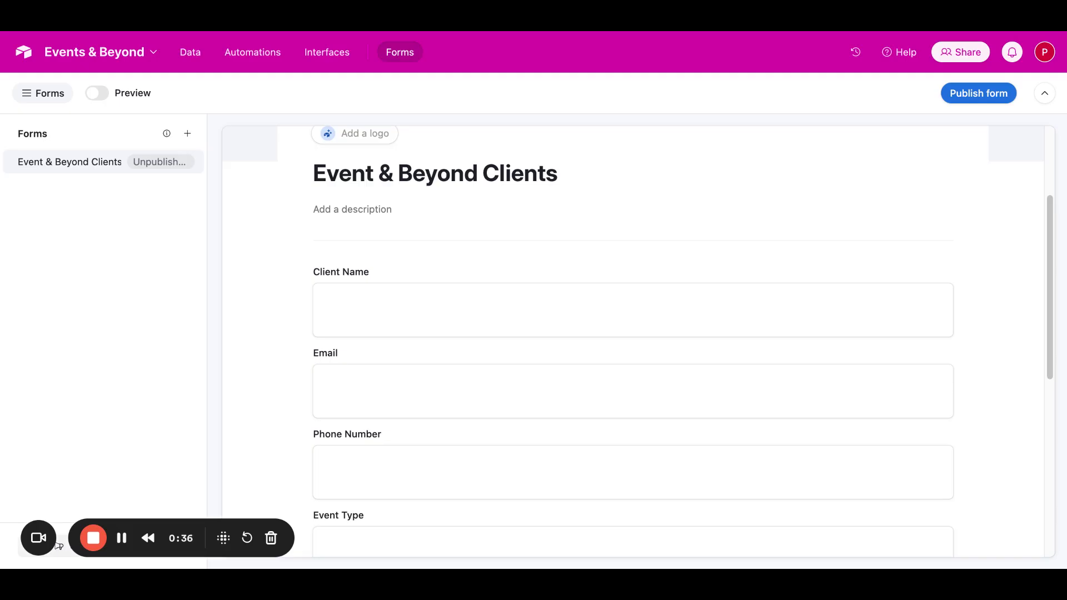
mouse_move(608, 238)
scroll(1025, 292, down, 3)
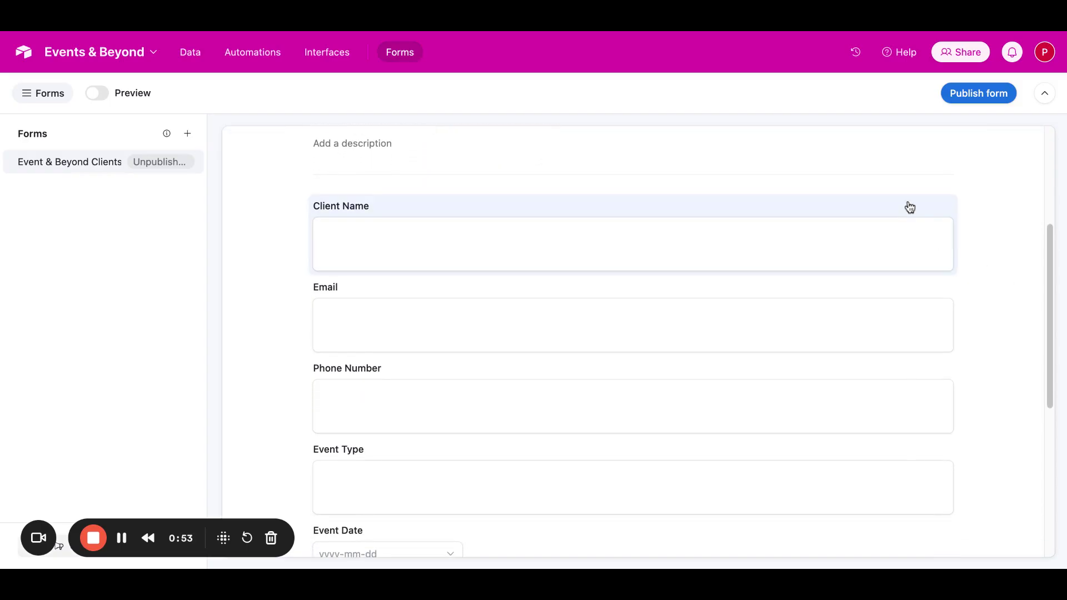
Step: Change the Client Name field's type to Single line text and save the change
click(909, 207)
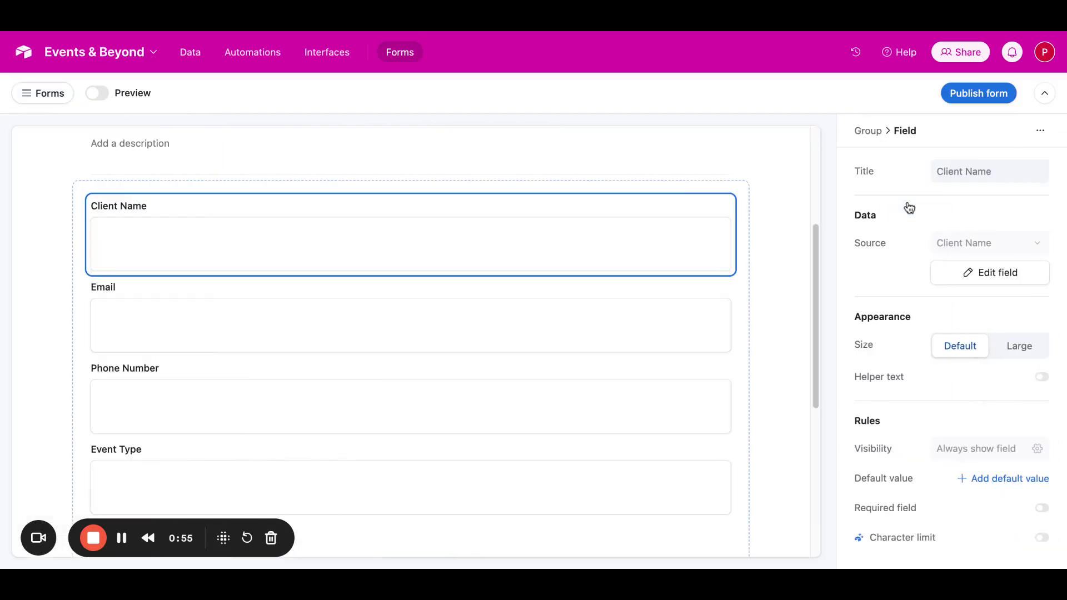
click(997, 281)
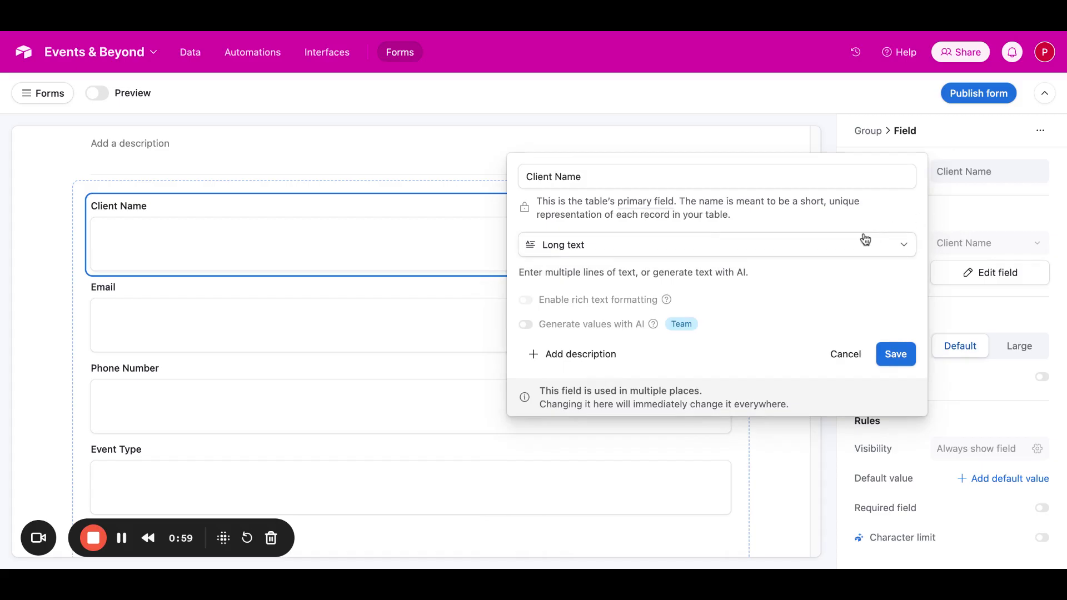
click(864, 275)
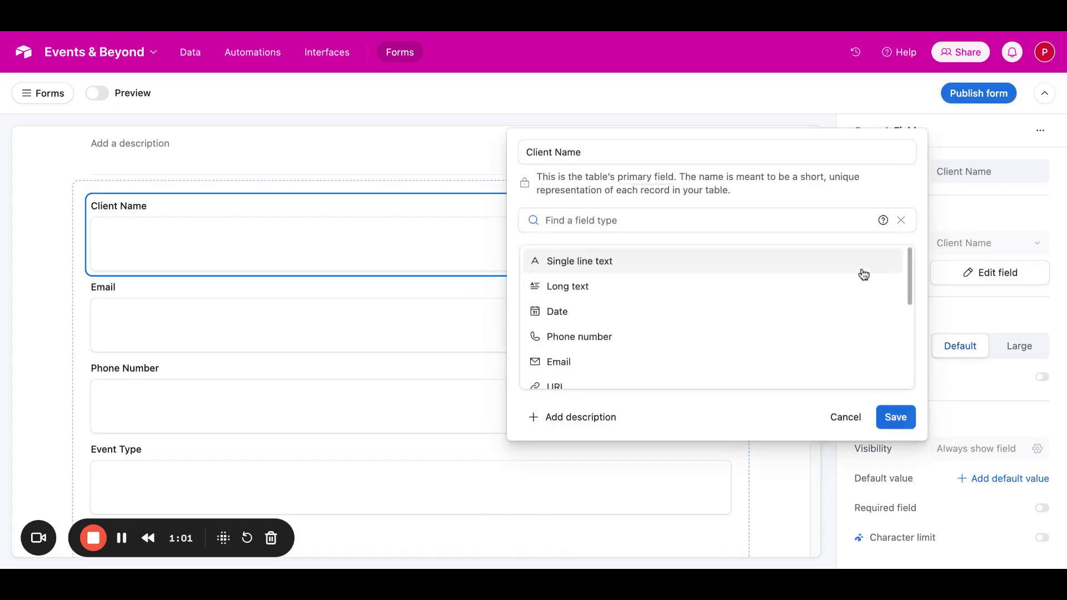
click(863, 270)
click(899, 353)
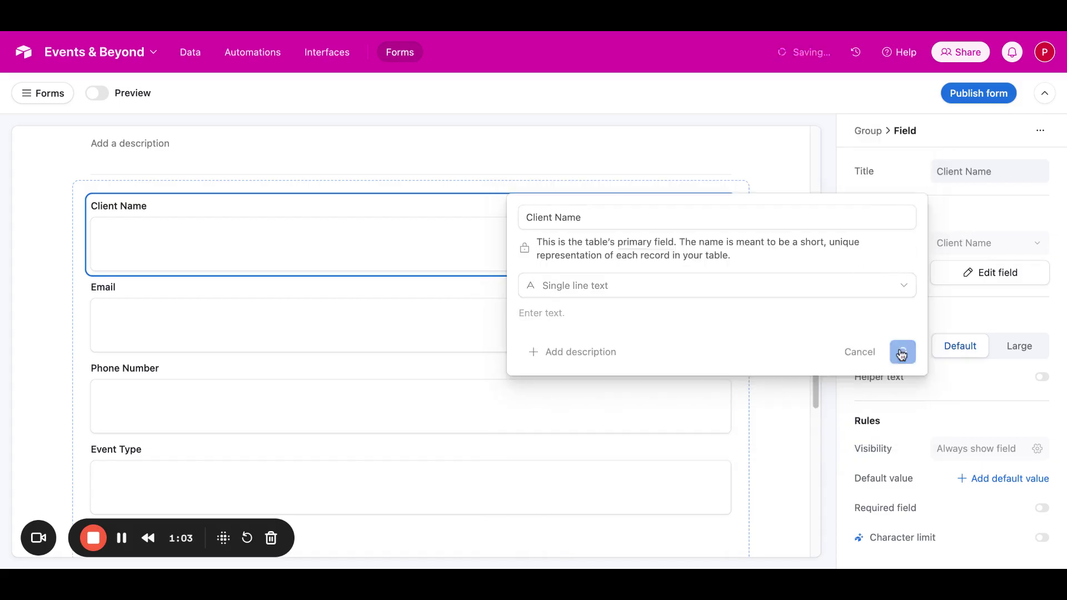
click(661, 398)
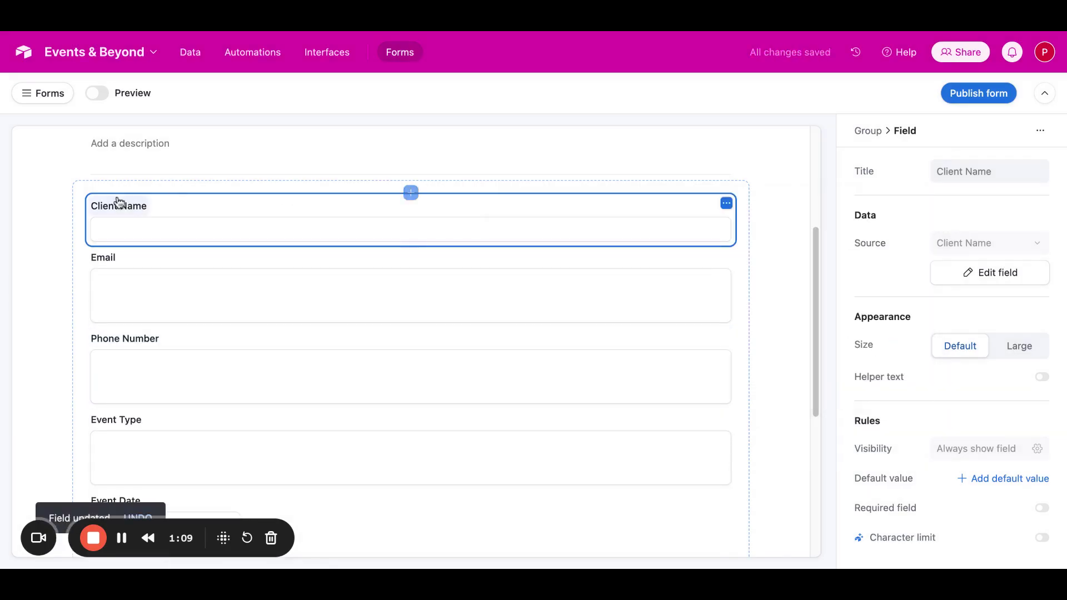
Step: Try to add a group above the form's Client Name field
click(136, 207)
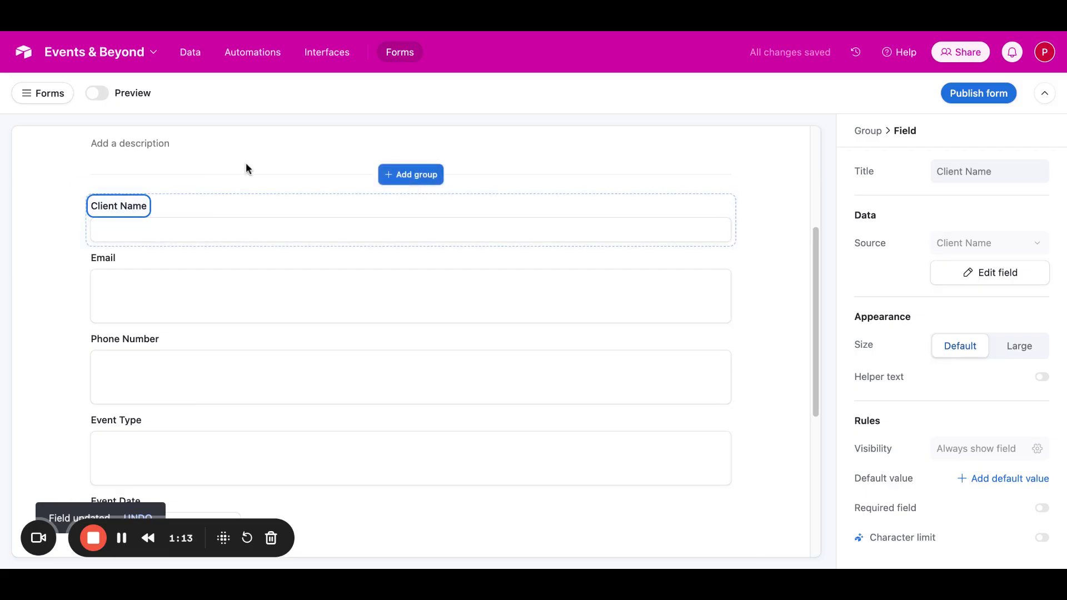
click(241, 176)
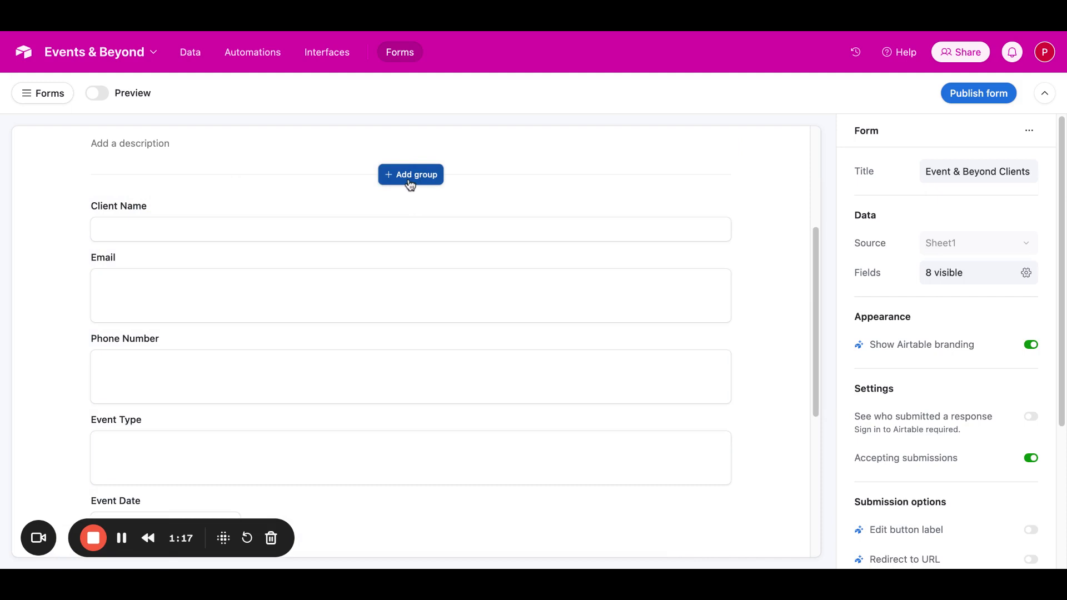
click(410, 176)
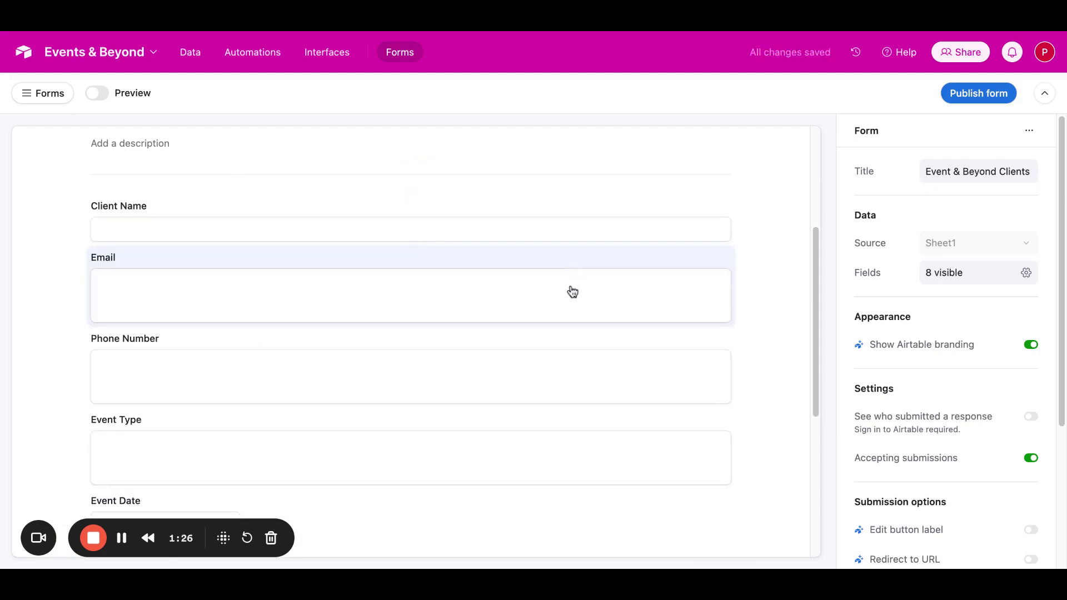
Step: Change the Email field's type to Email and save the change
click(573, 290)
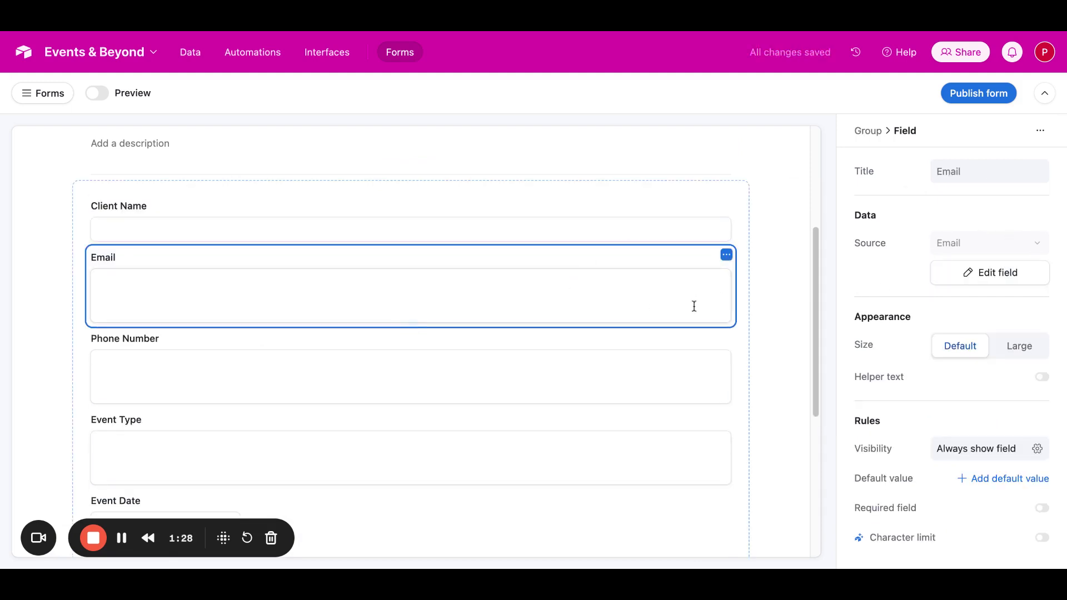
click(973, 270)
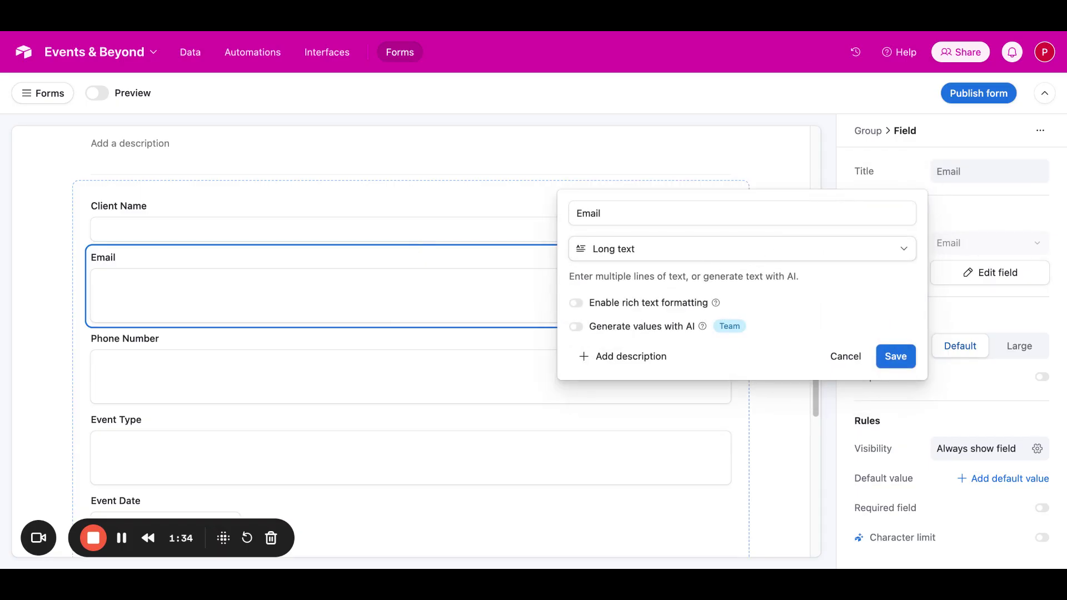
click(733, 248)
scroll(734, 270, down, 1)
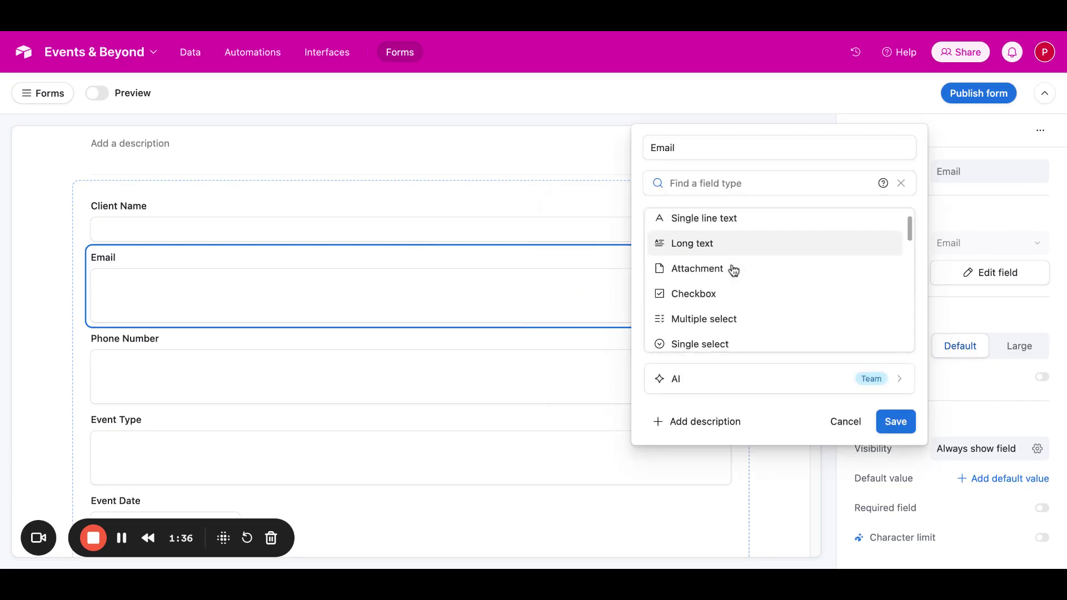
scroll(733, 270, down, 5)
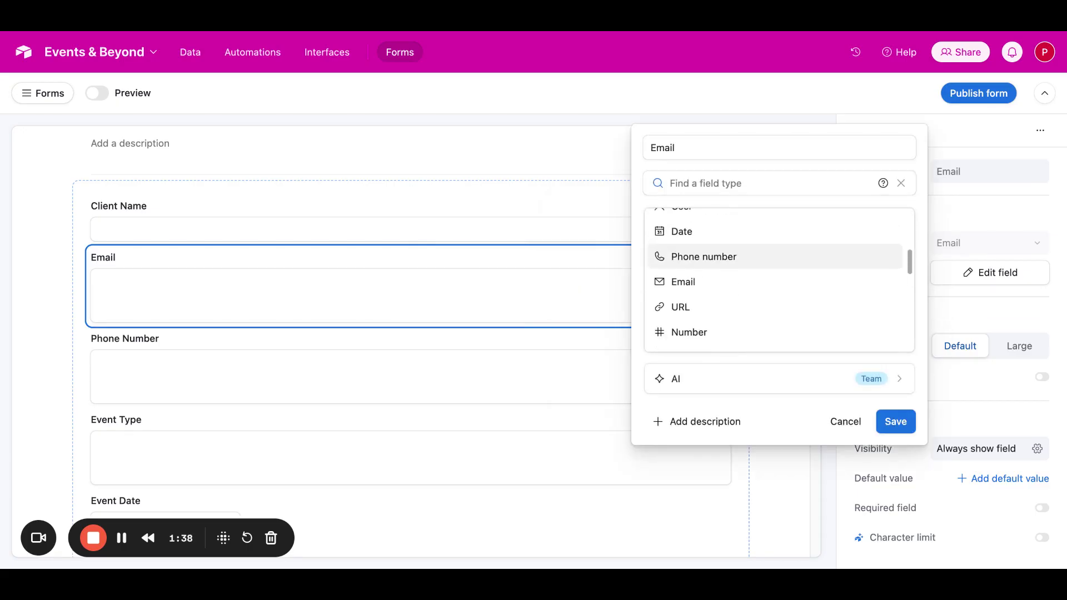
click(722, 282)
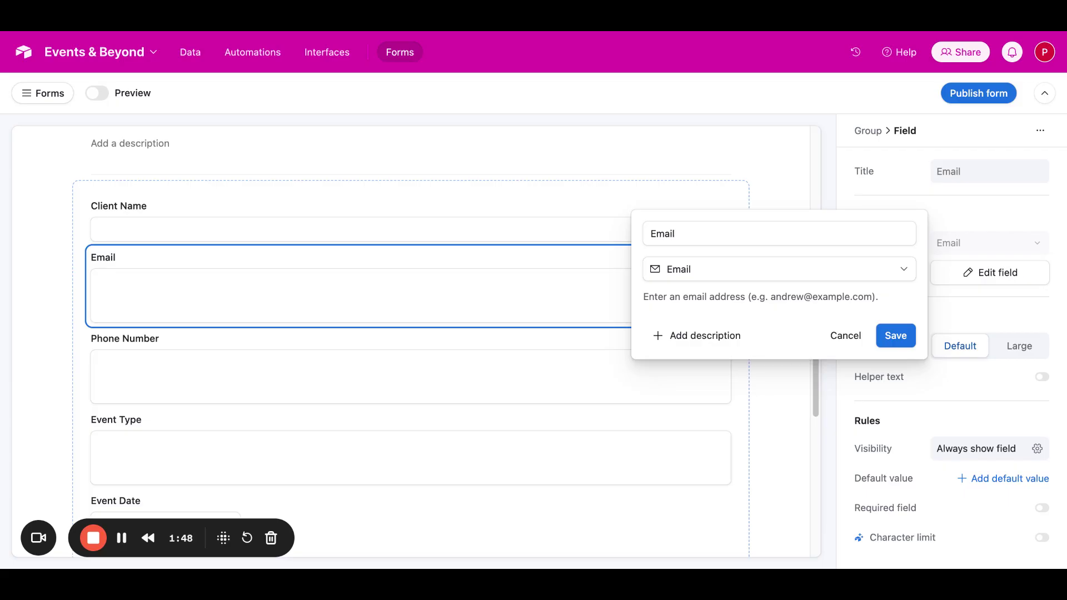
click(893, 335)
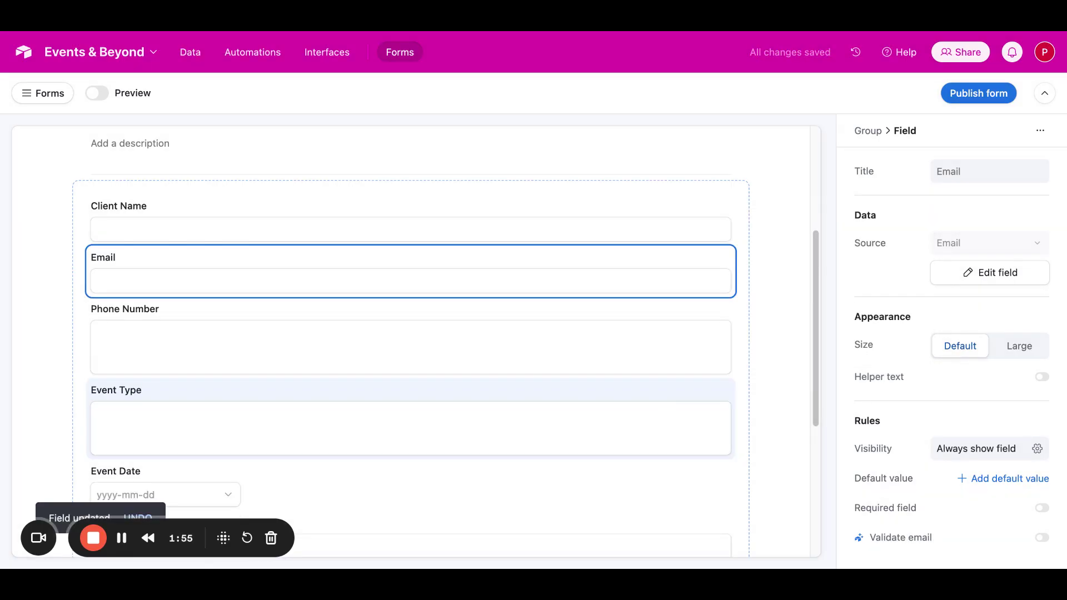
Step: Change the Phone Number field's type to Phone number, save it and confirm the change
scroll(411, 408, down, 3)
click(660, 252)
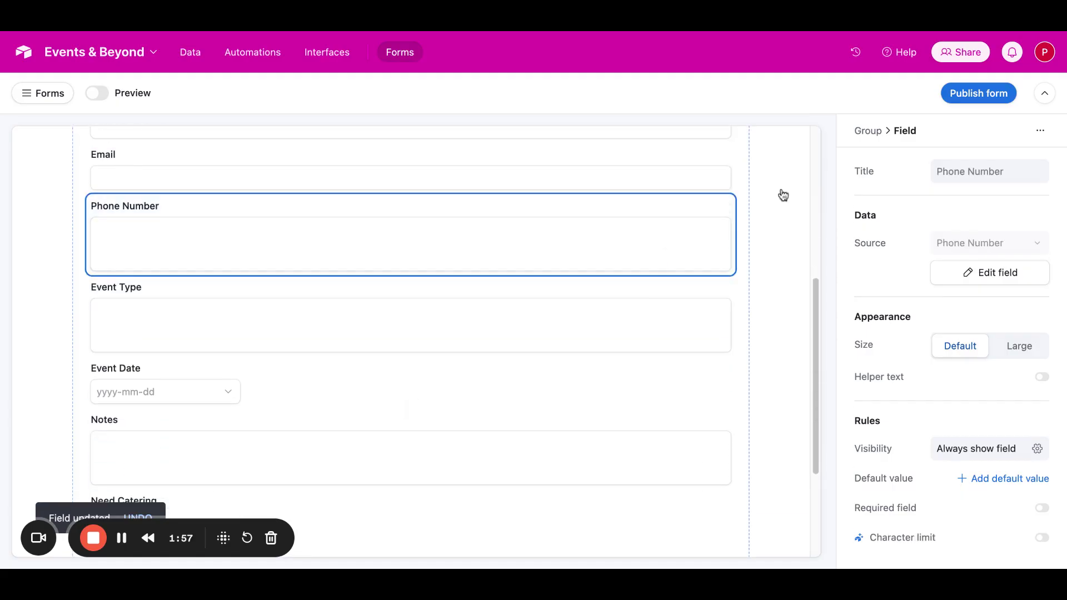
click(1016, 278)
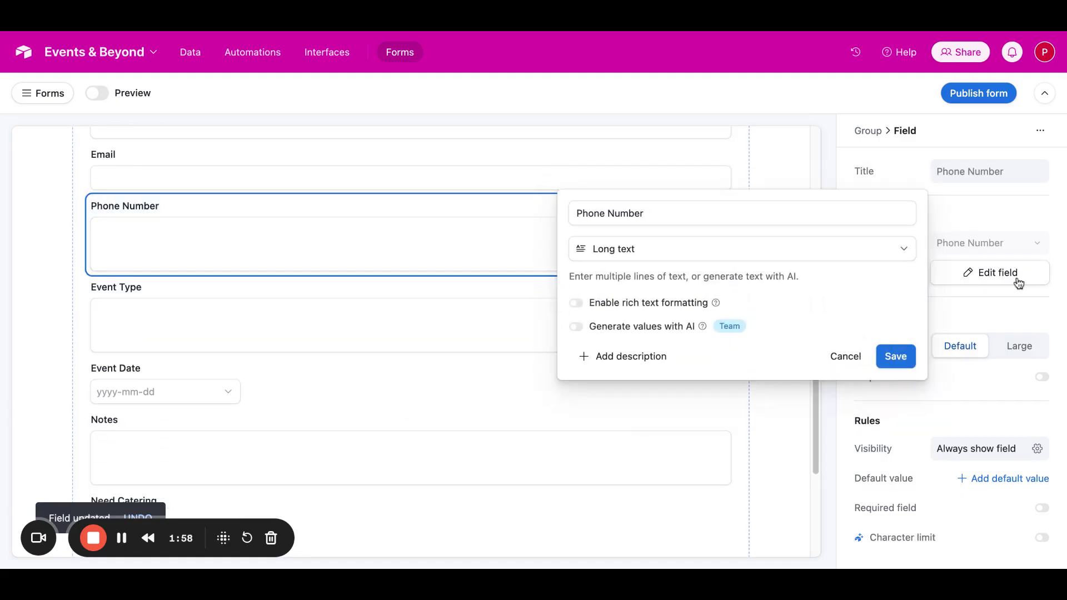
click(847, 261)
scroll(845, 326, down, 3)
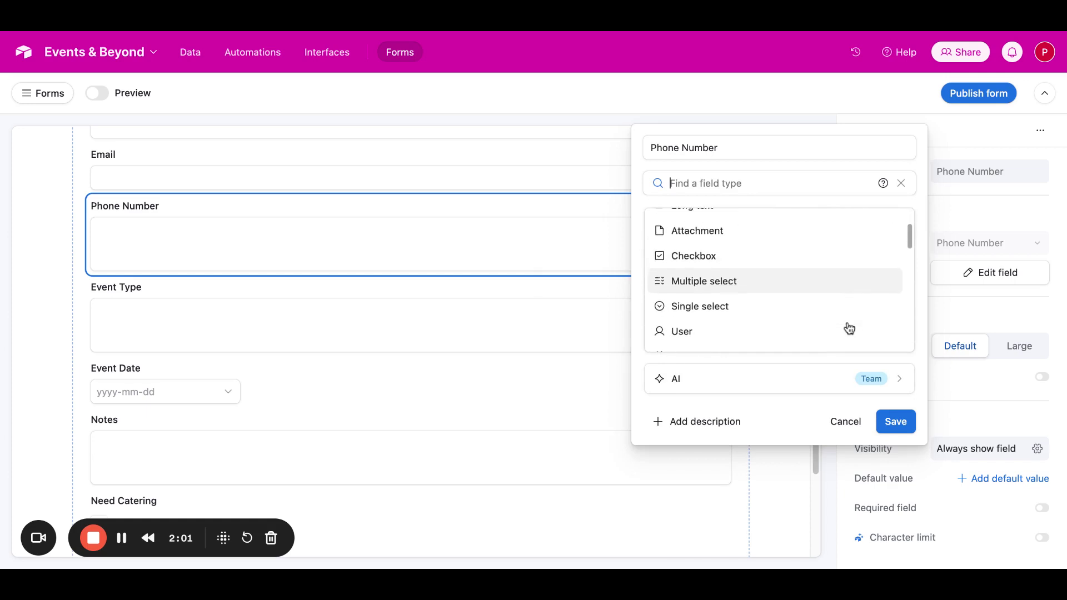
scroll(845, 327, up, 3)
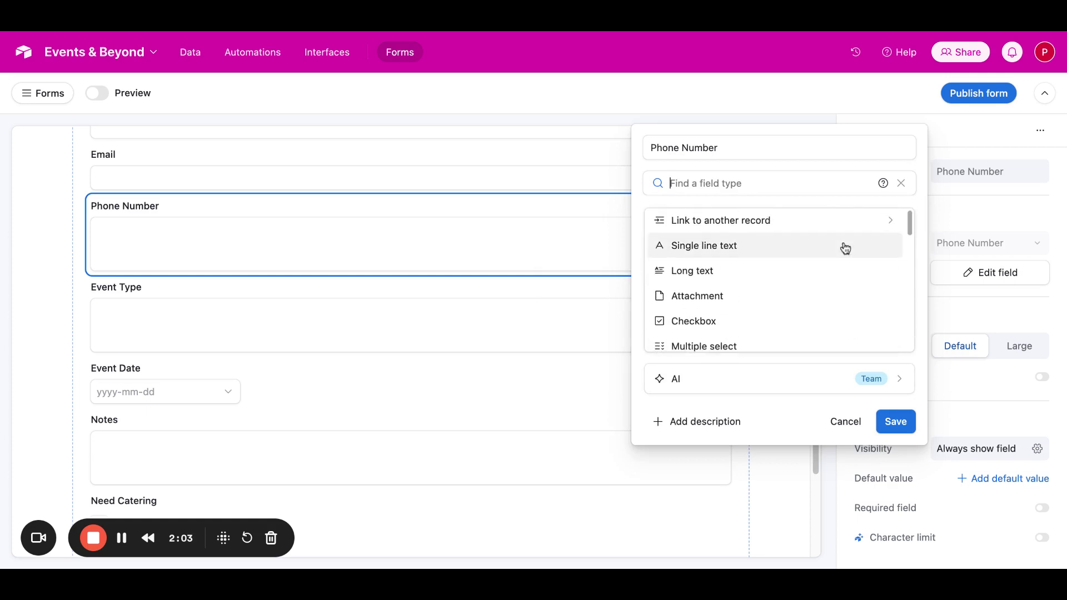
scroll(842, 246, down, 3)
scroll(845, 248, down, 2)
click(845, 259)
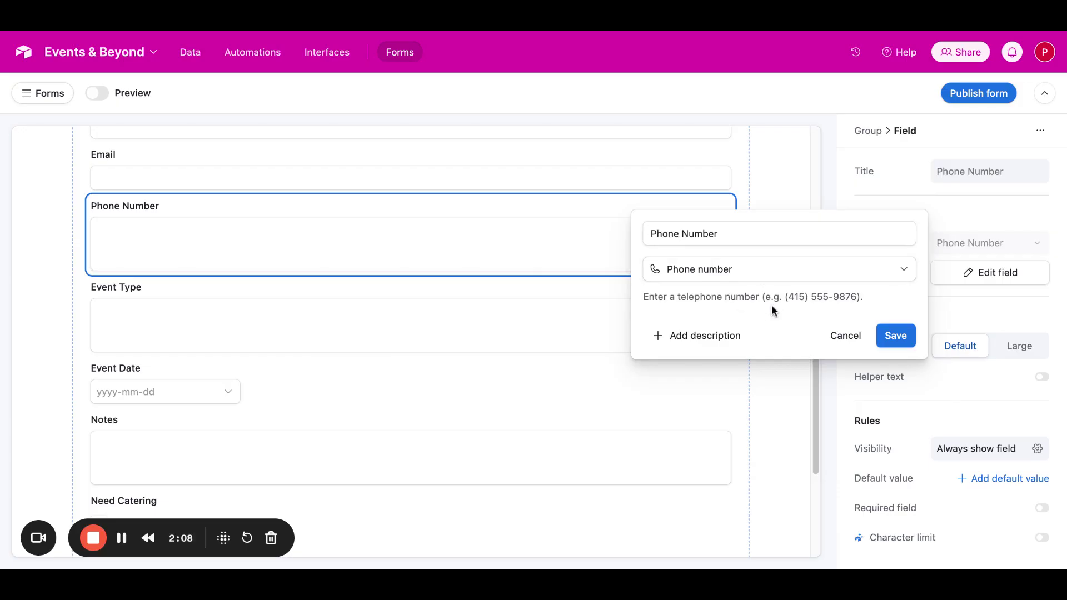
click(894, 336)
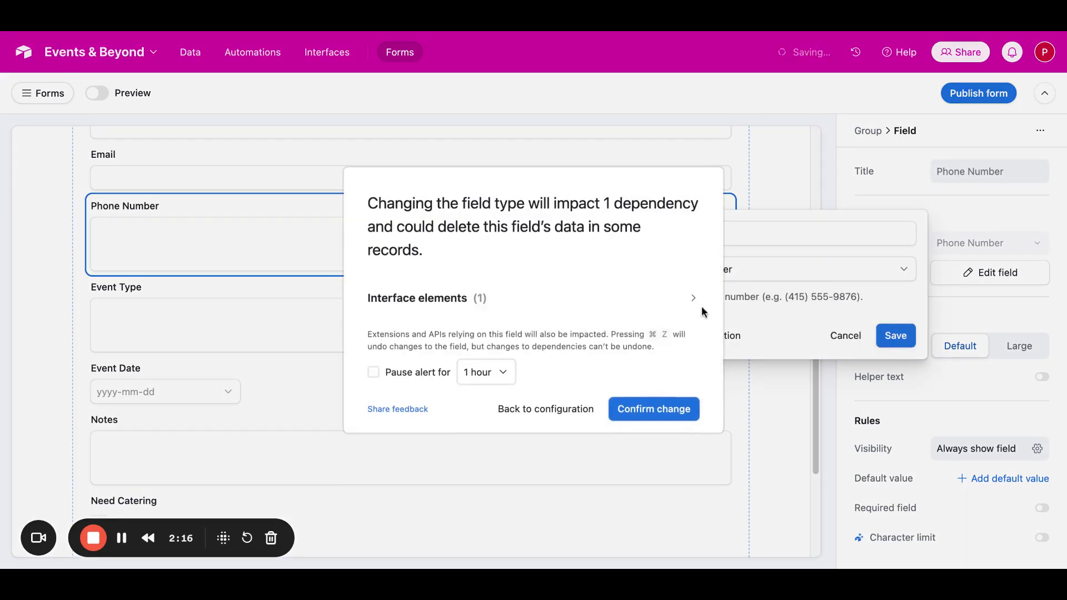
click(654, 341)
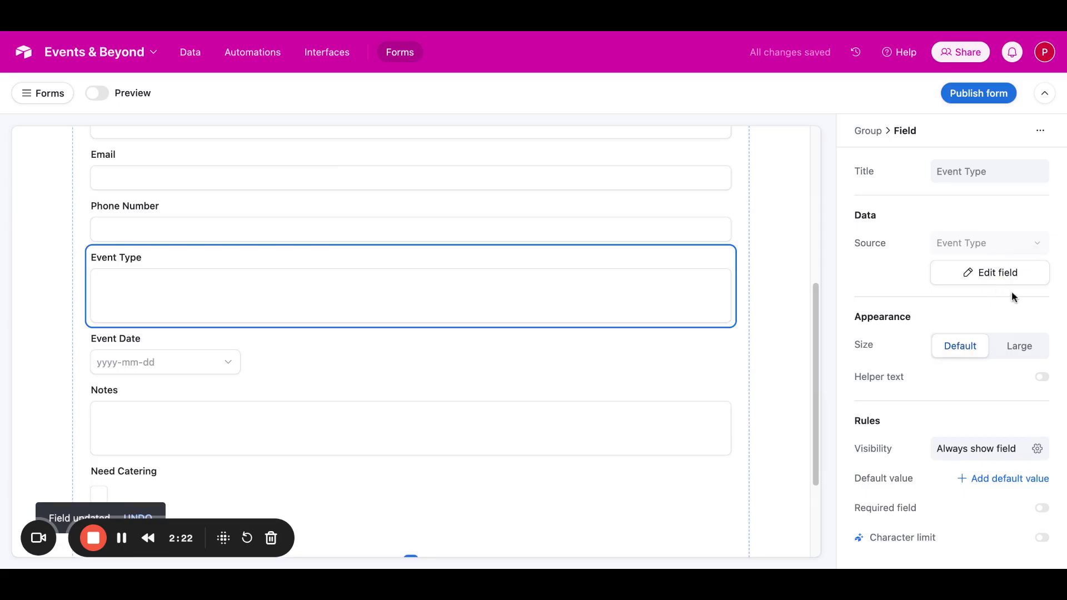
Step: Change the Event Type field's type to Single select and save the change
click(984, 282)
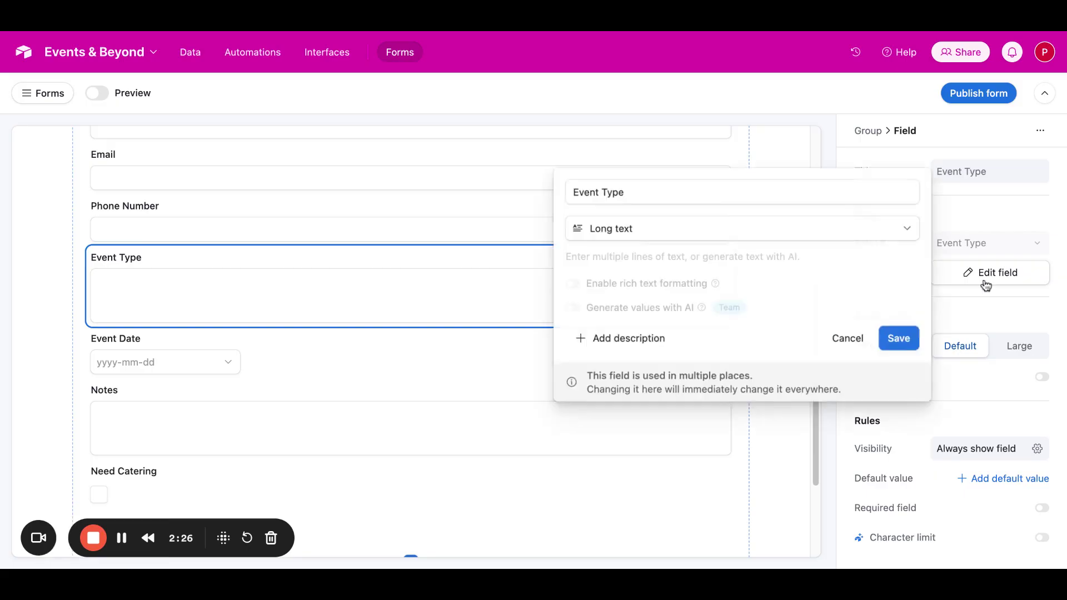
click(890, 254)
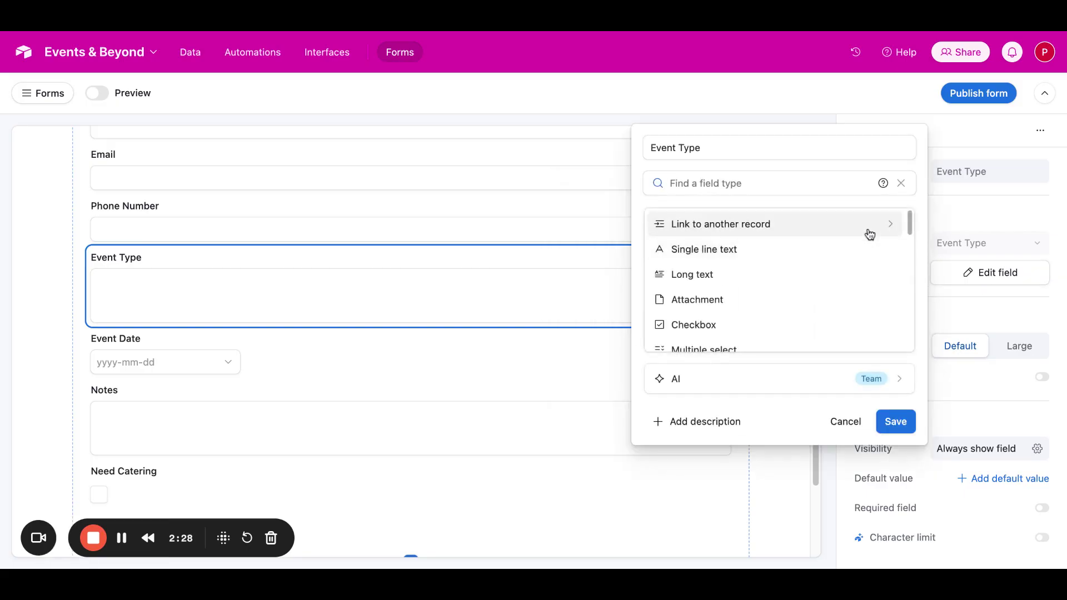
scroll(838, 273, down, 4)
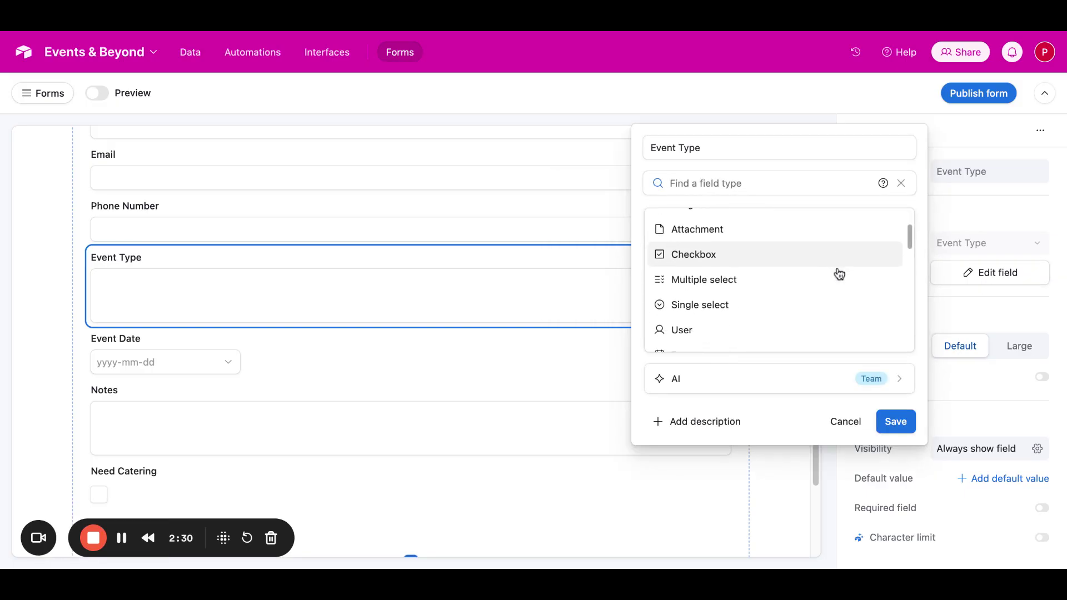
scroll(778, 277, down, 1)
scroll(778, 280, up, 1)
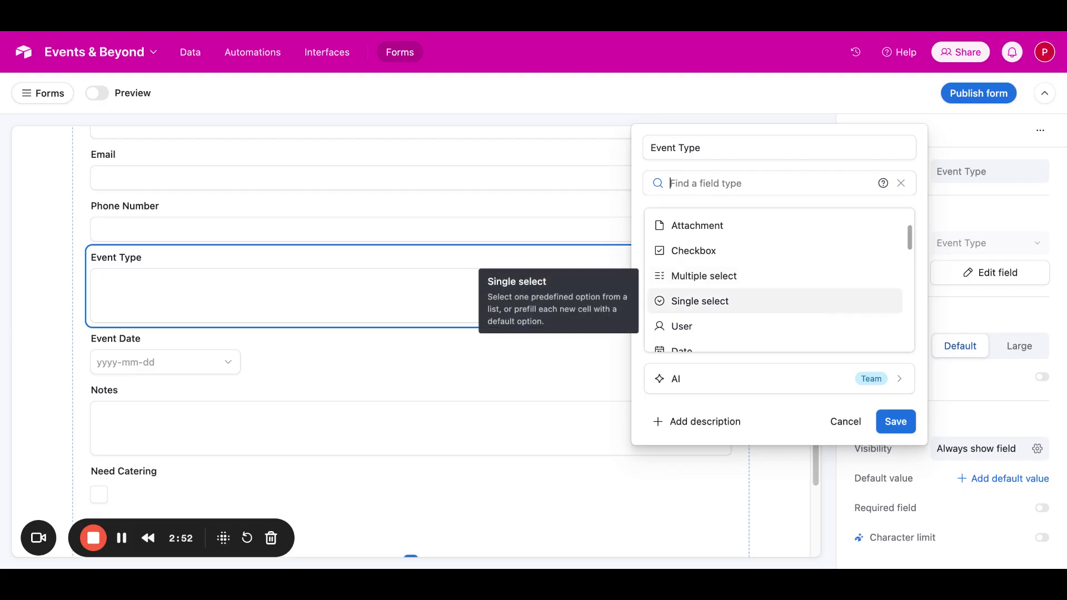
click(699, 301)
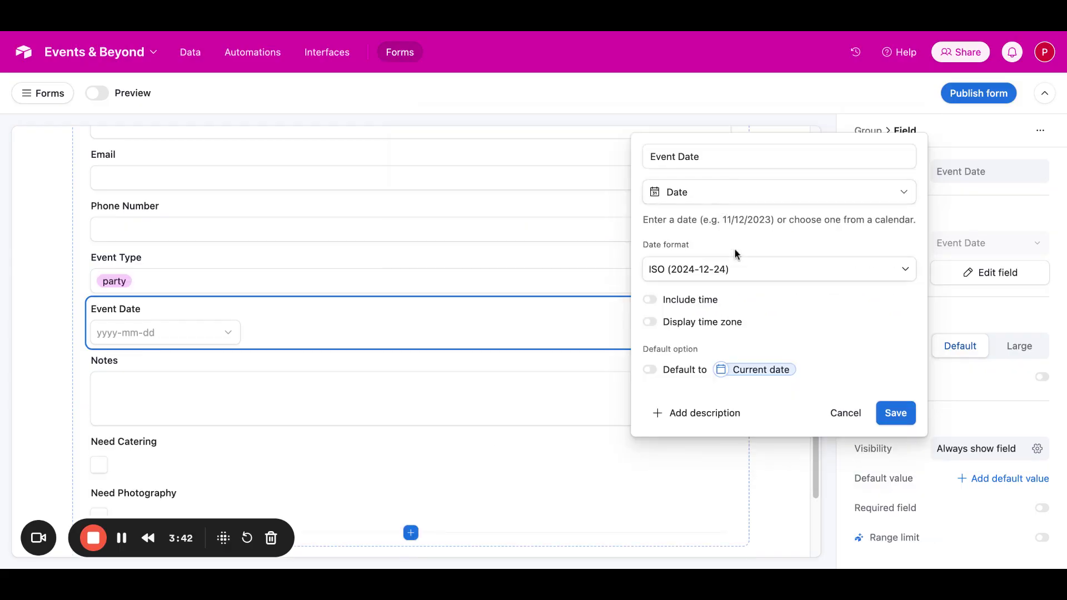
Step: Review the Event Date field's date format options and the settings of the Notes and Need Catering fields without changing them
click(740, 274)
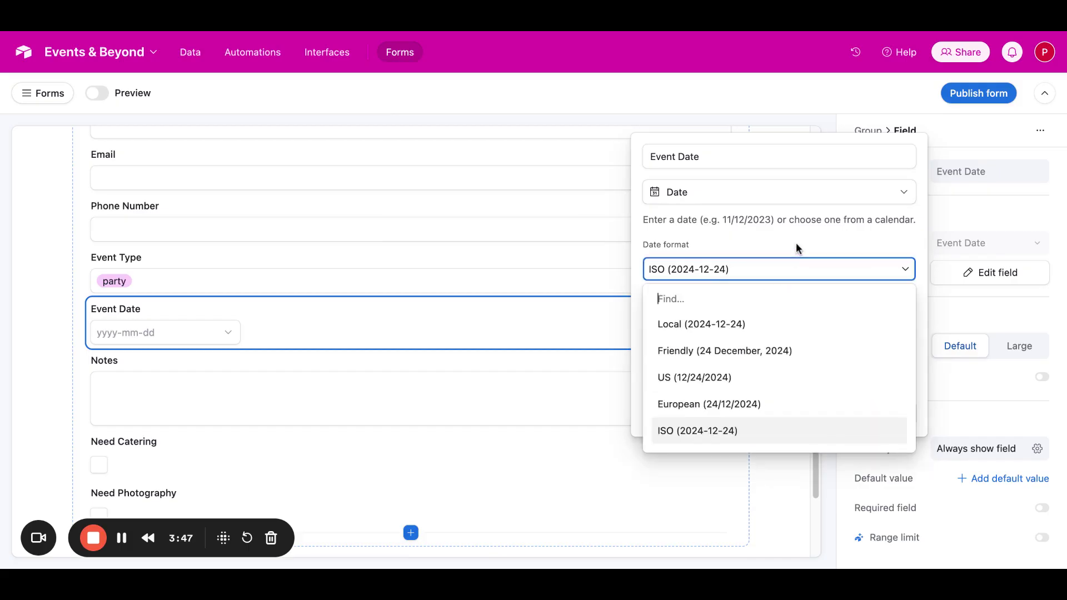
click(827, 232)
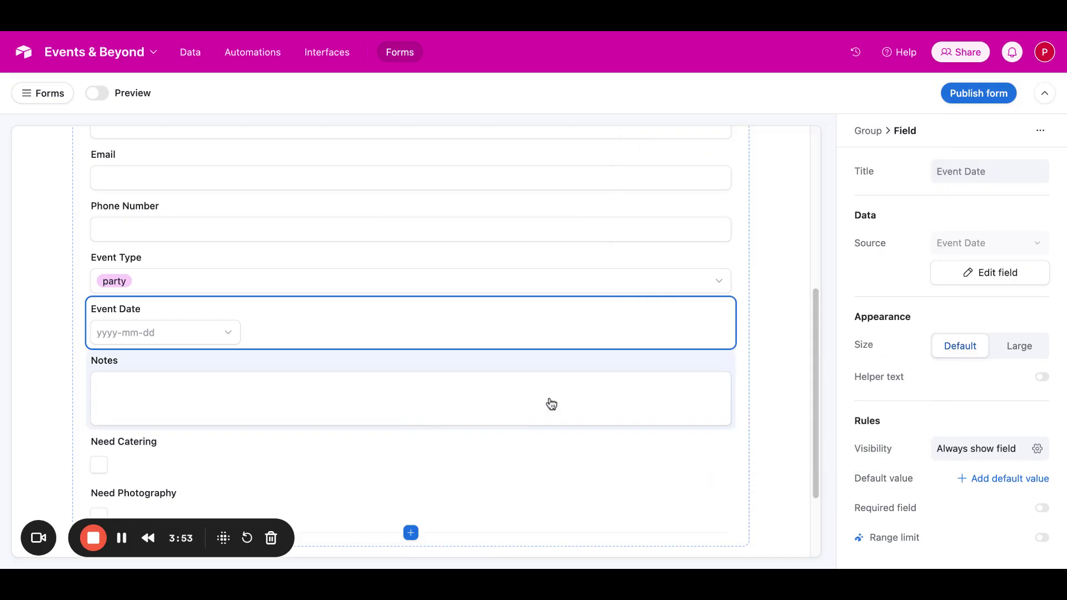
click(551, 404)
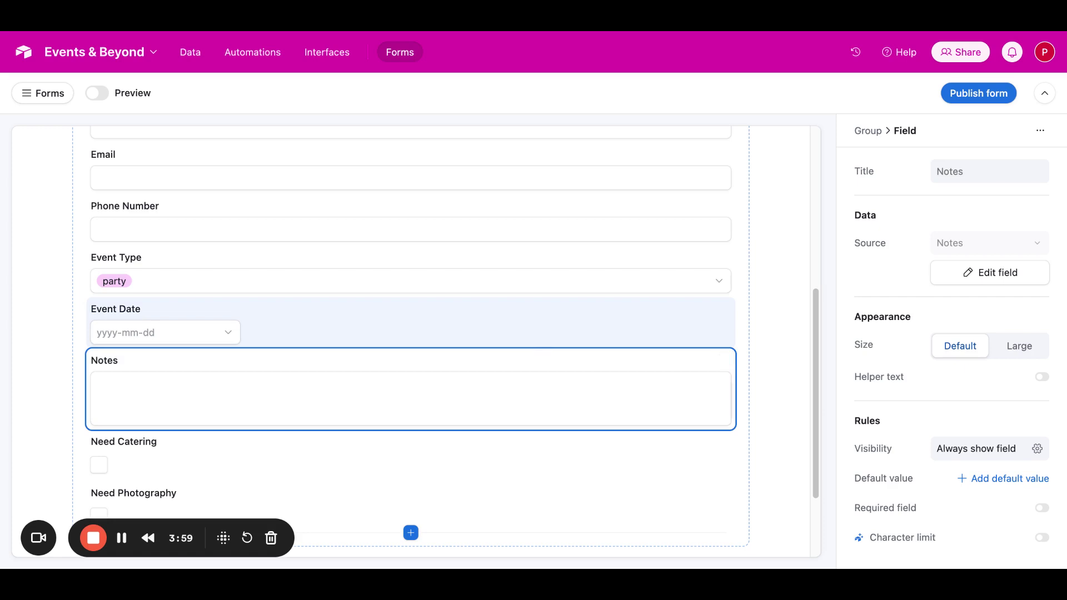
scroll(567, 435, down, 2)
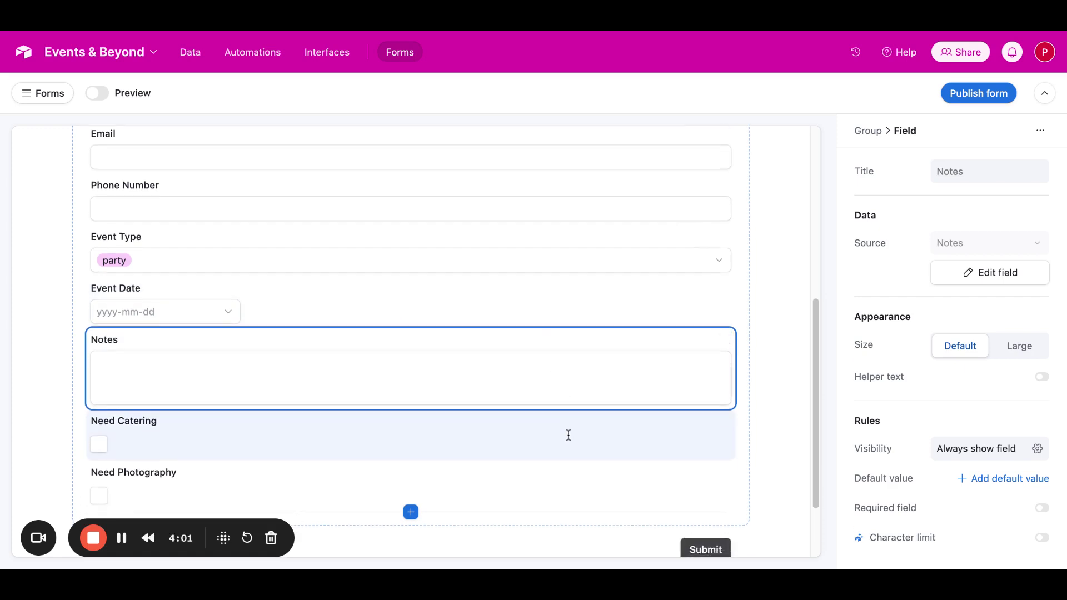
click(968, 275)
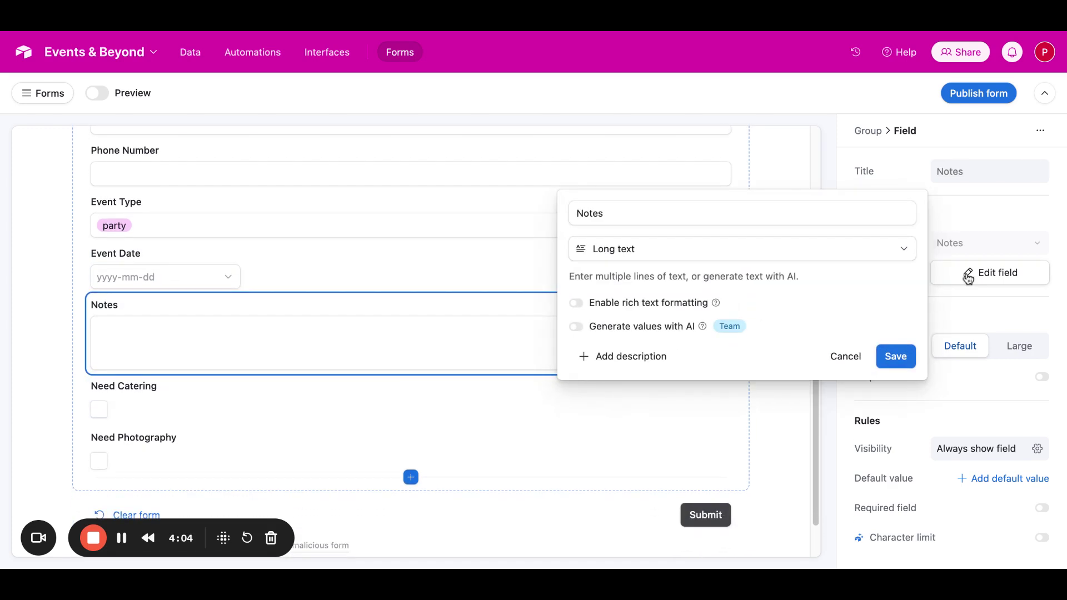
click(850, 366)
click(636, 421)
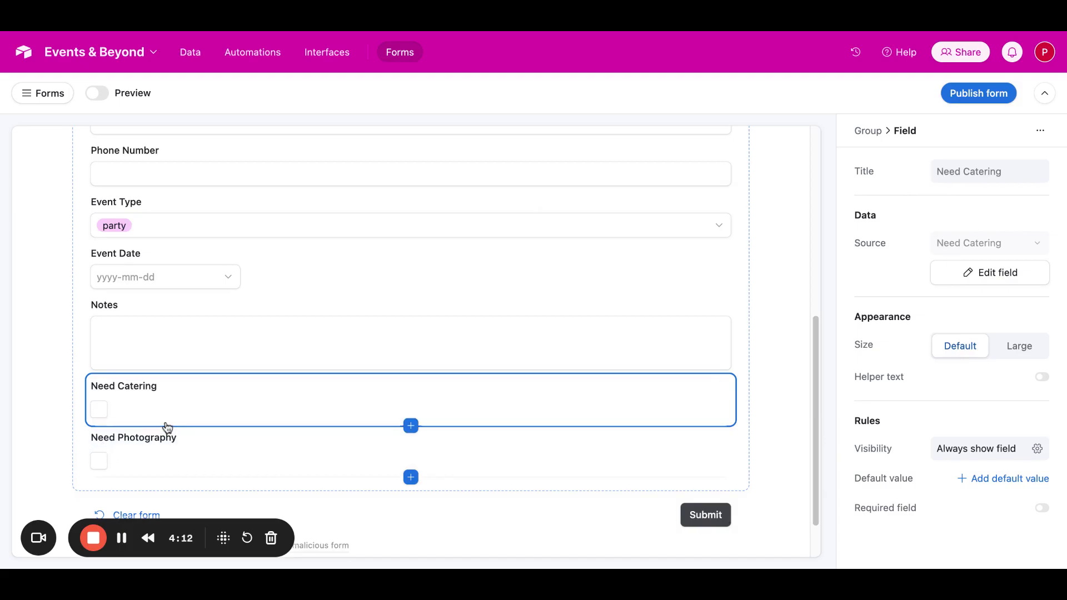
Step: Make the Client Name and Email fields required in the form
scroll(231, 379, up, 4)
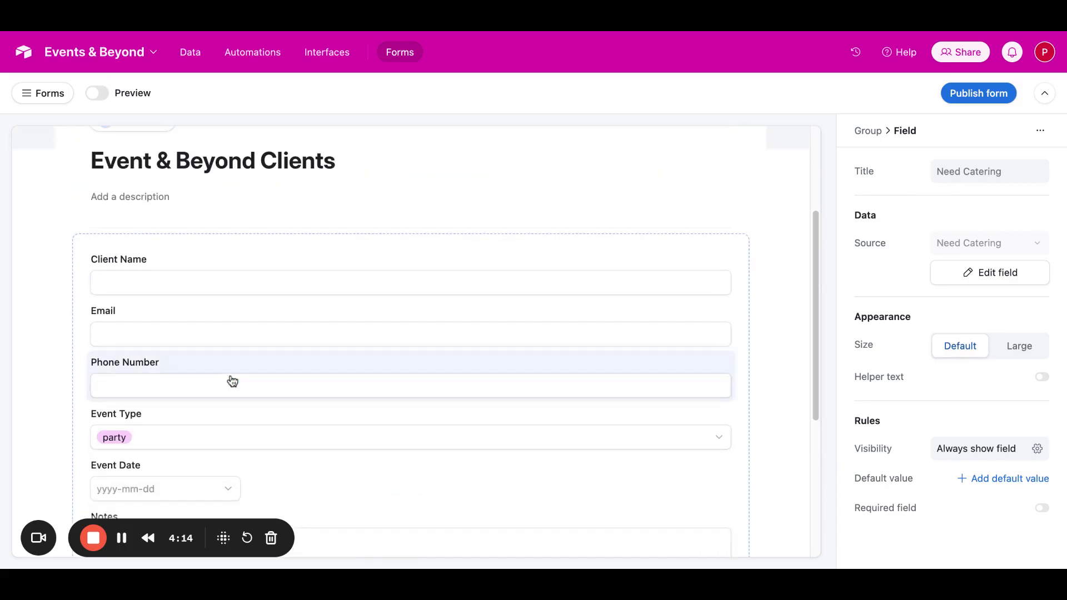
scroll(232, 381, down, 1)
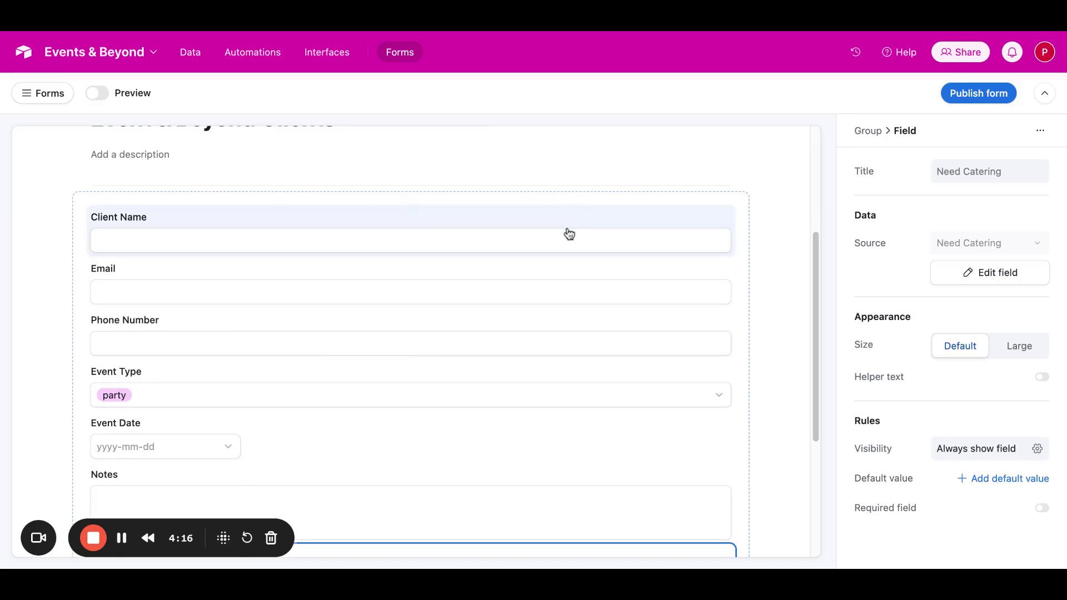
click(568, 234)
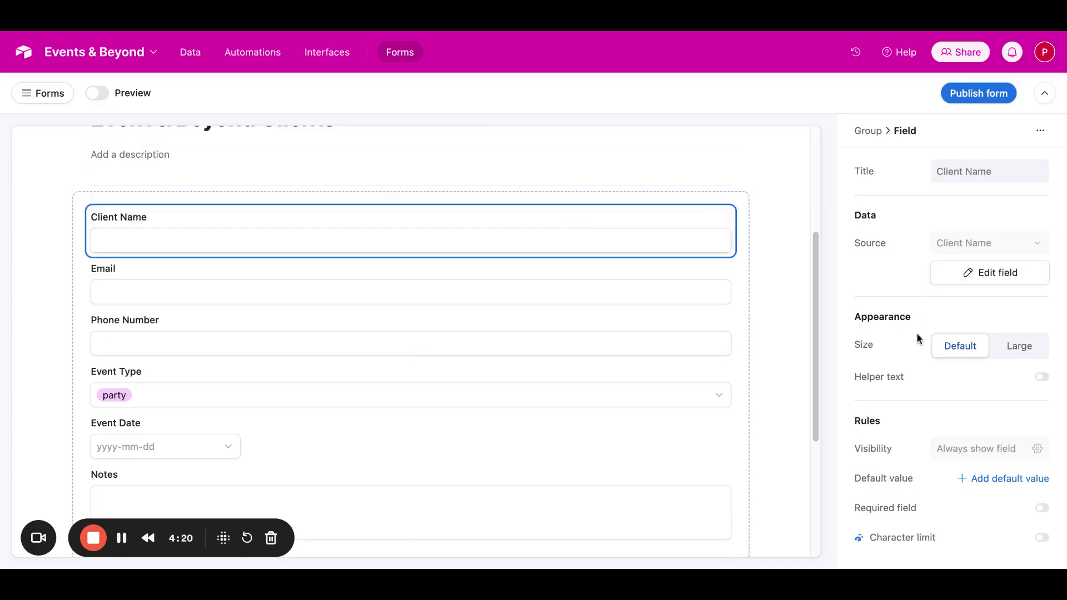
click(1040, 510)
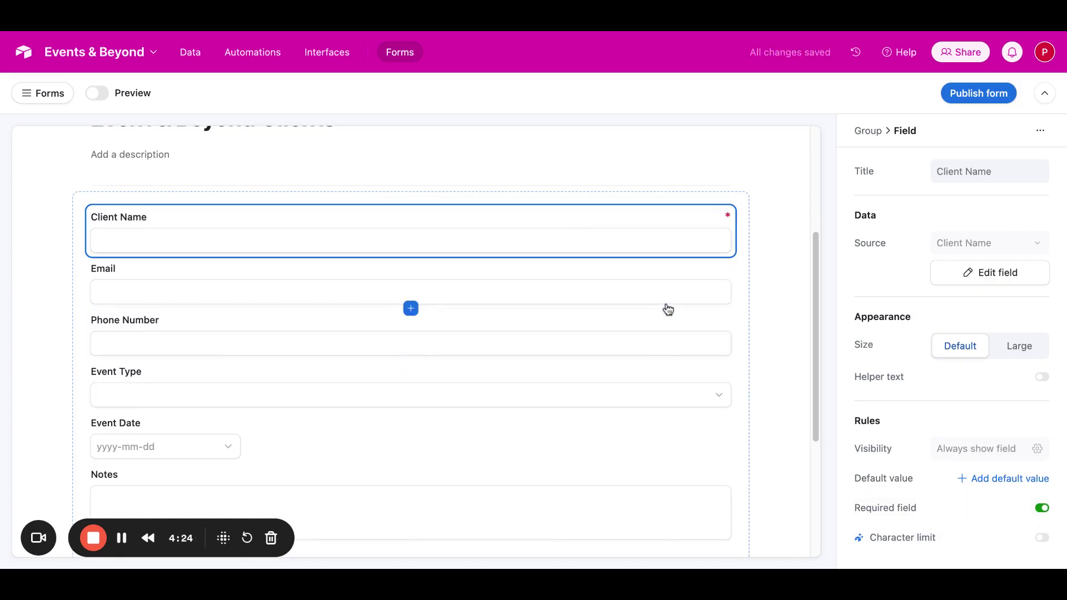
click(684, 297)
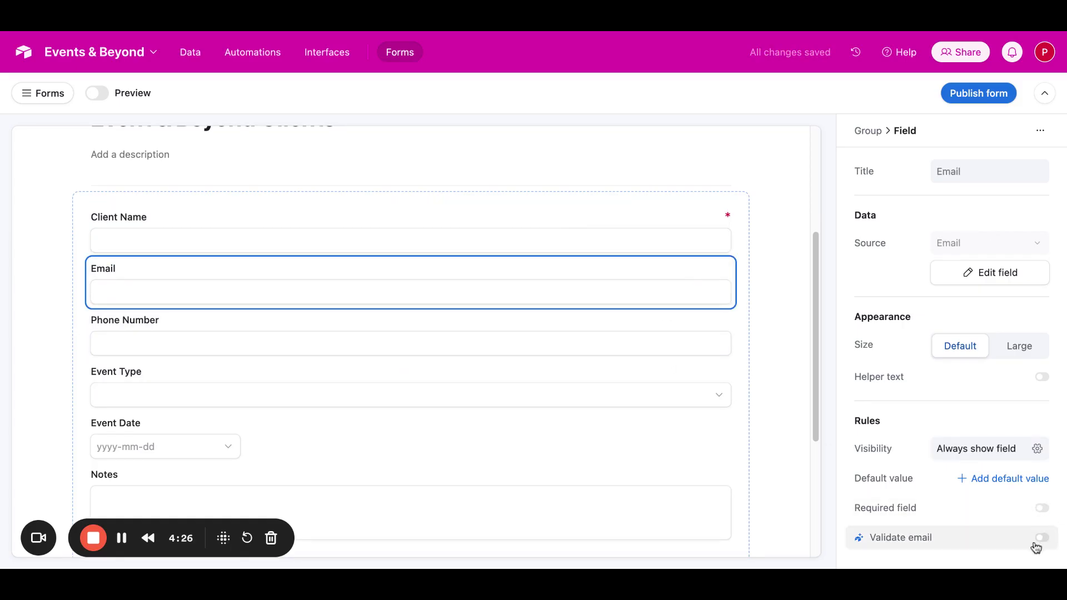
click(1047, 513)
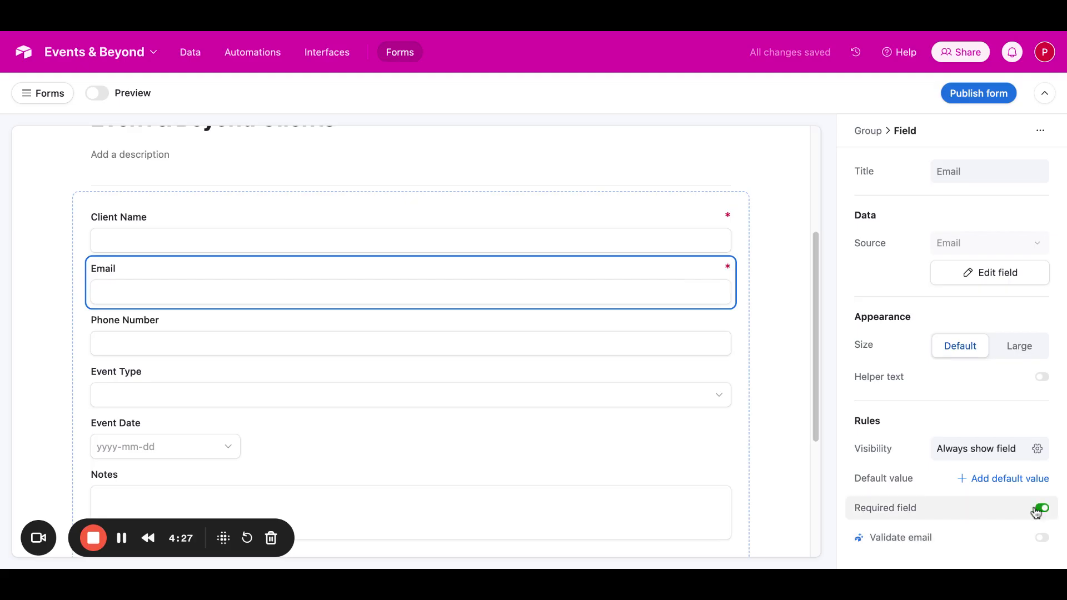
Step: Make the Phone Number, Event Date and Event Type fields required in the form
click(640, 336)
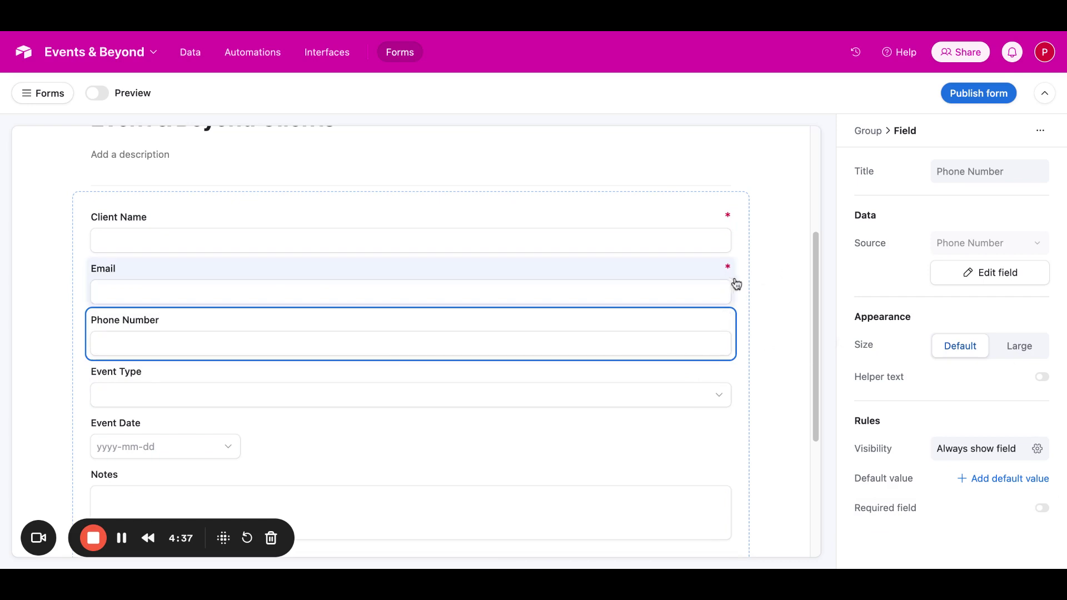
click(1039, 508)
scroll(674, 373, down, 1)
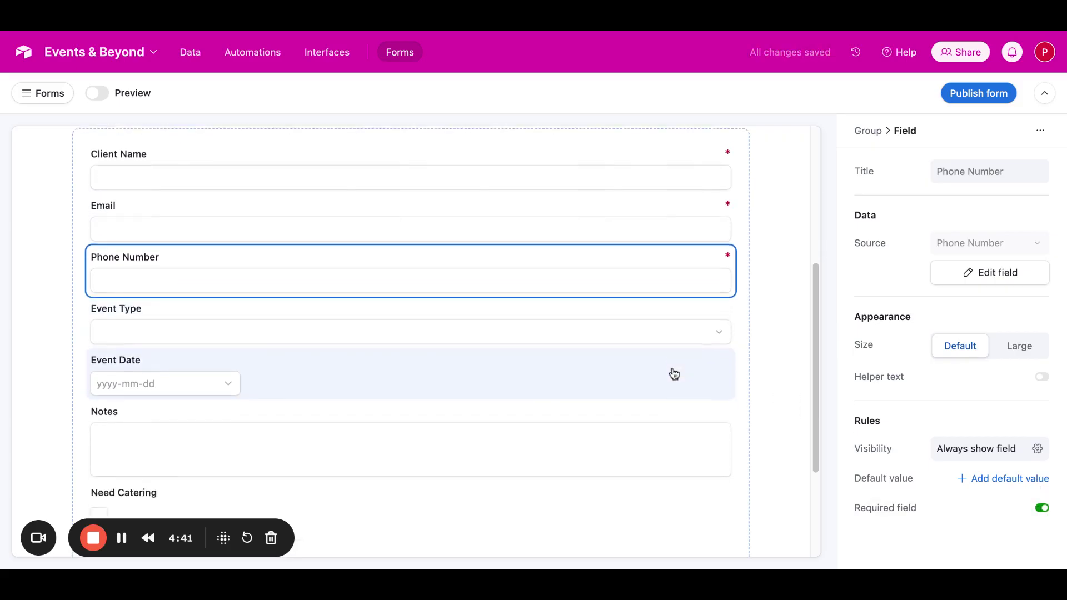
scroll(674, 374, down, 1)
click(668, 341)
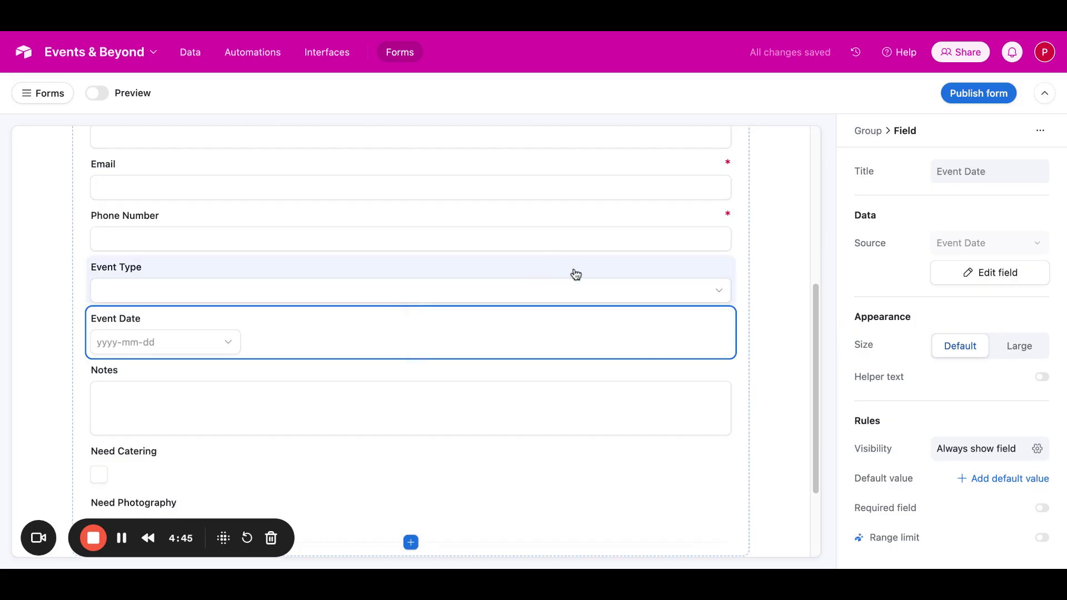
click(1044, 510)
click(648, 290)
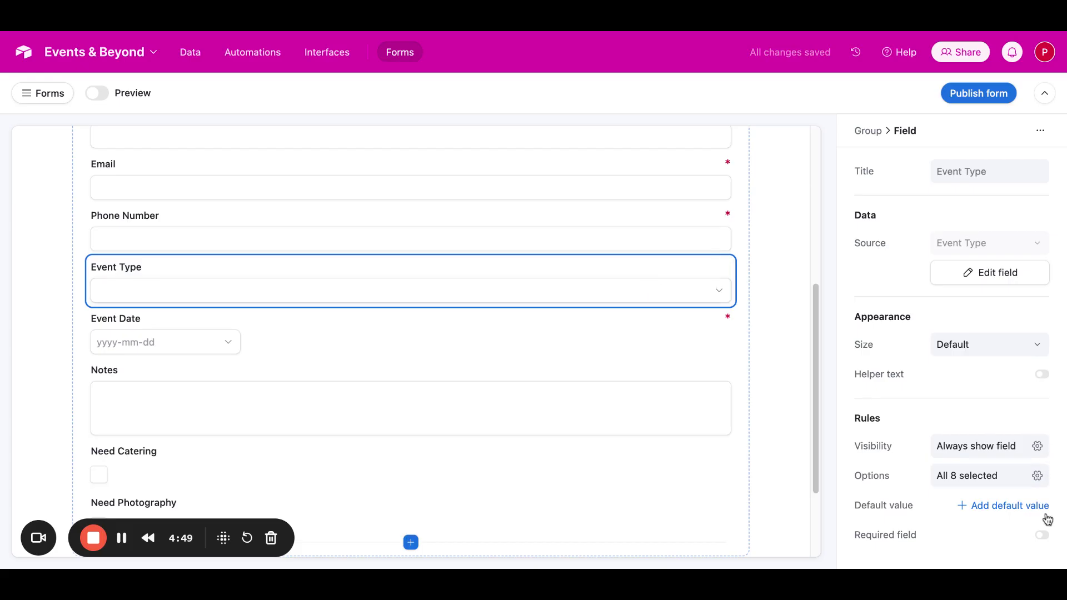
click(1042, 536)
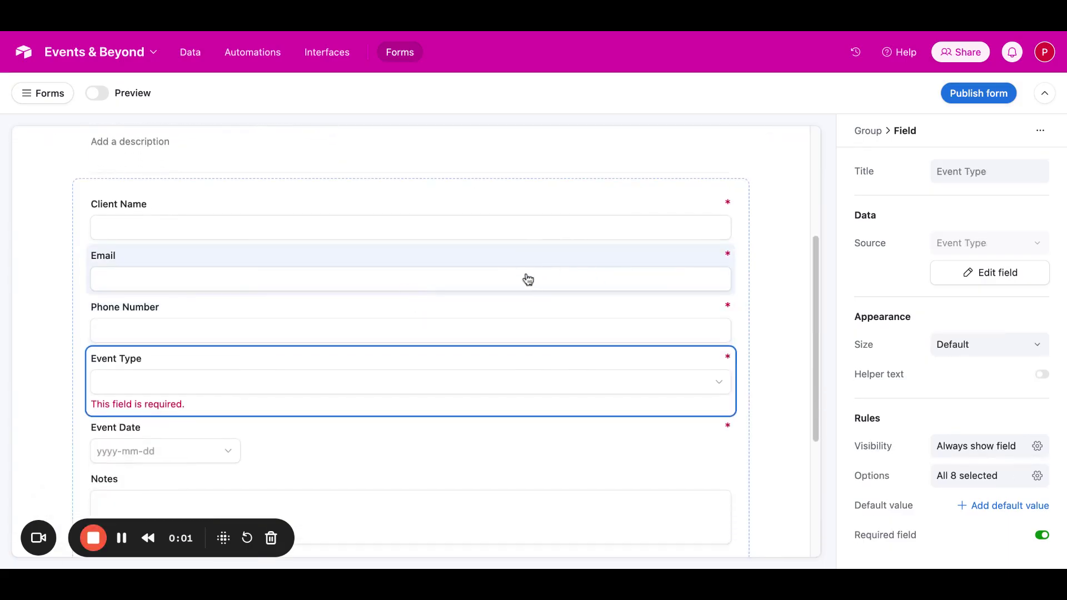
Step: Examine the options offered in the form's Event Type dropdown, looking for duplicates, and close it without choosing one
click(644, 392)
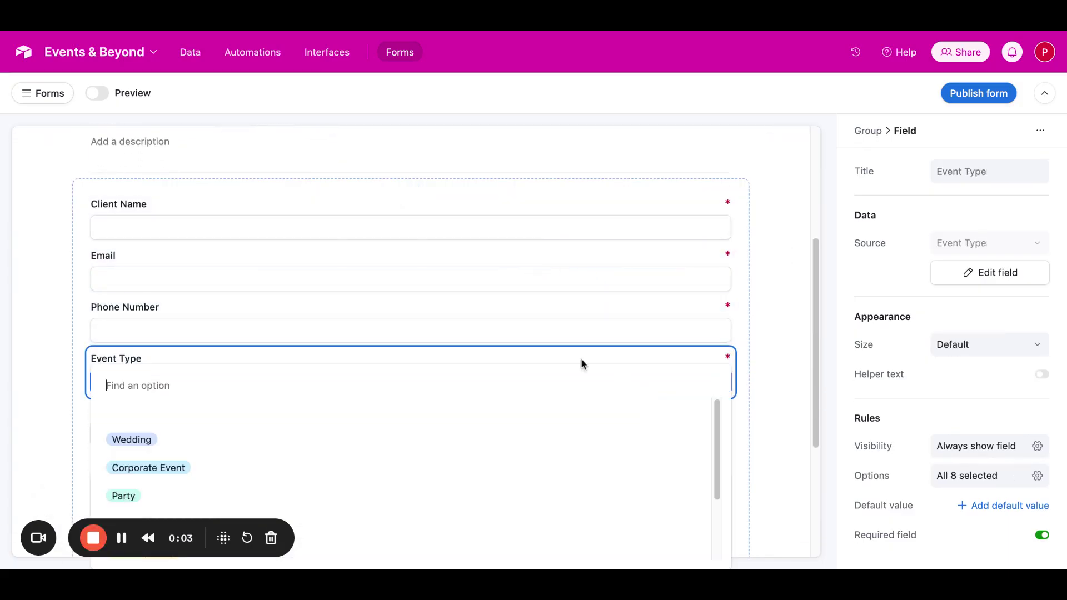
scroll(459, 400, down, 3)
scroll(333, 468, down, 1)
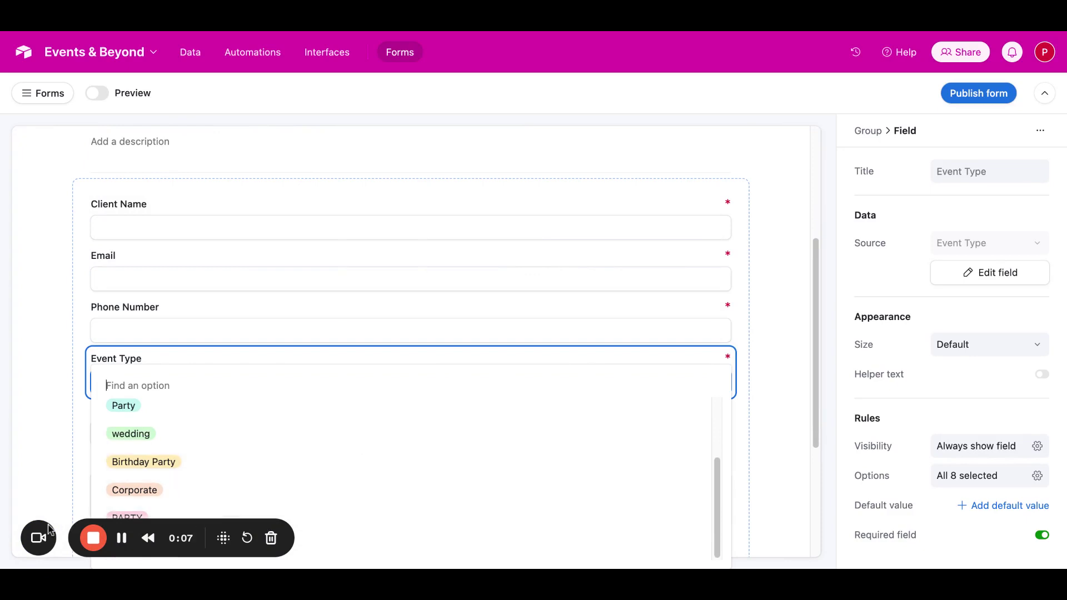
scroll(305, 201, down, 3)
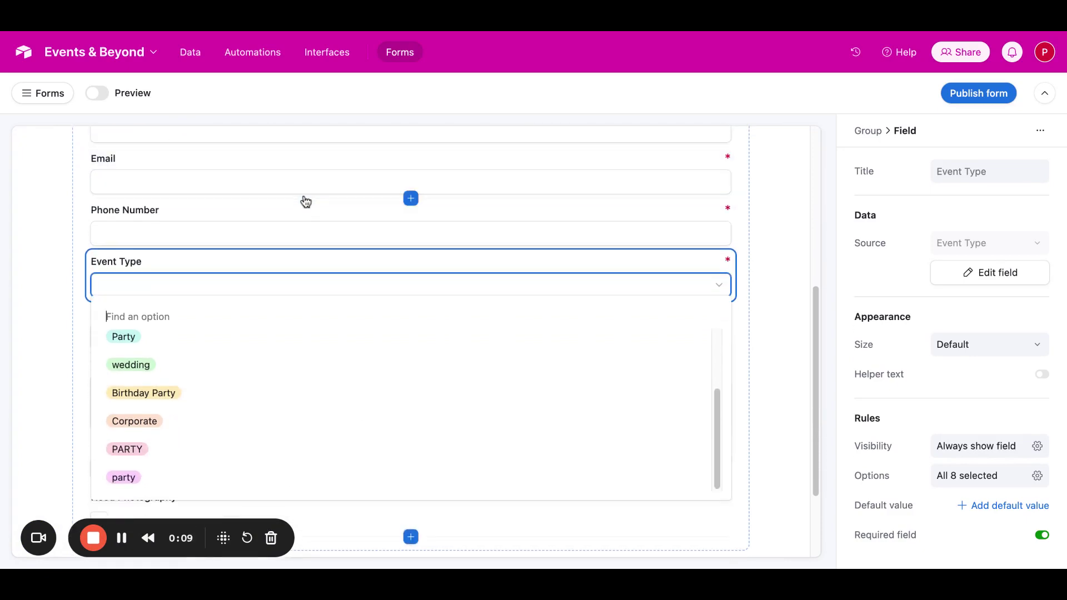
scroll(305, 201, down, 1)
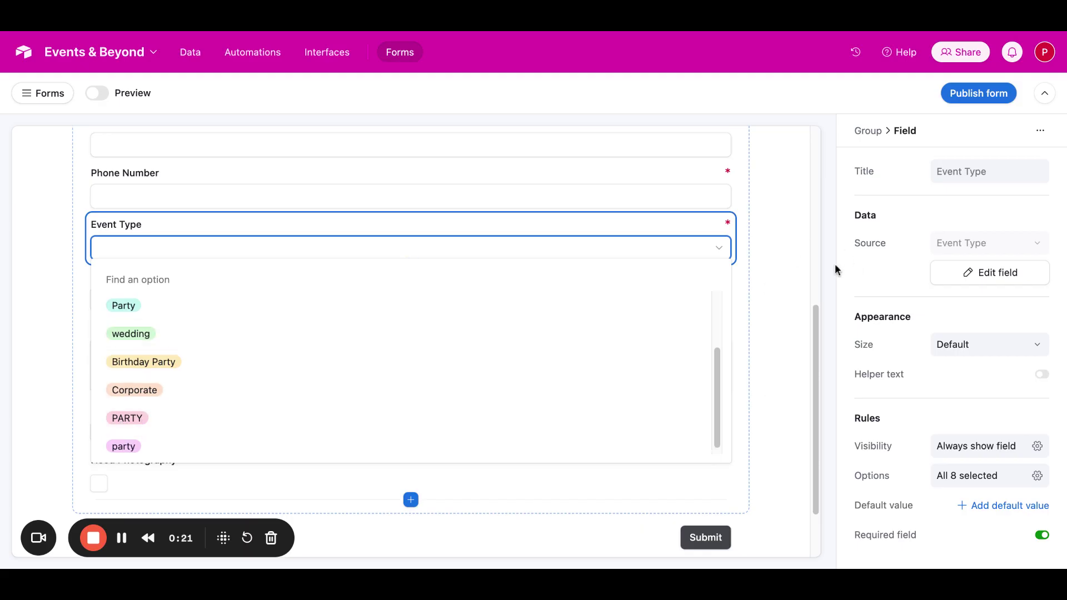
click(797, 239)
click(781, 242)
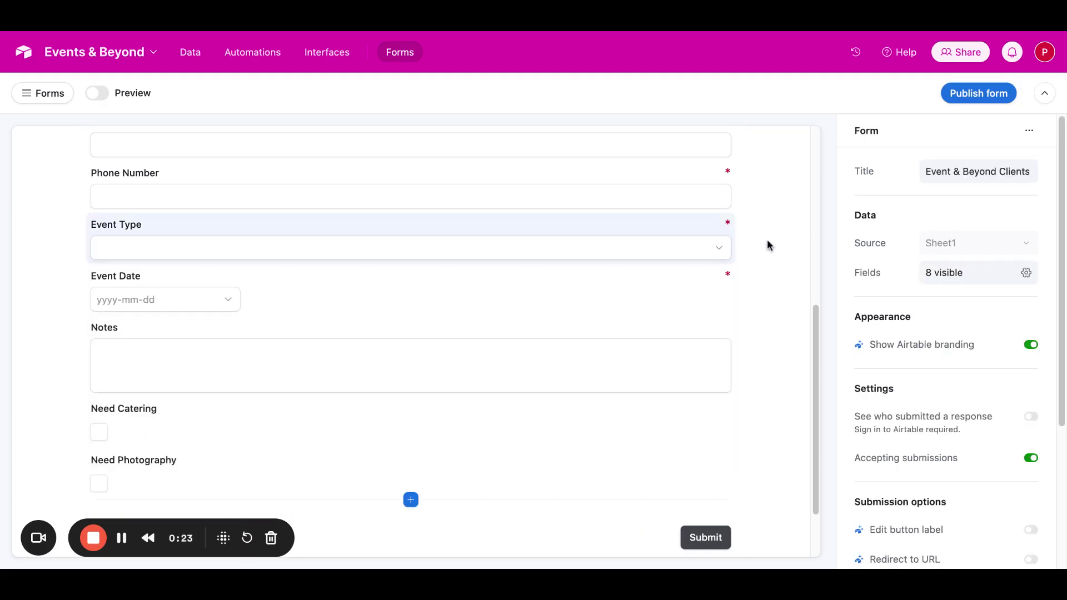
Step: Limit the Event Type field's options to Wedding, Corporate Event, Party and Birthday Party, and check the resulting dropdown
click(682, 230)
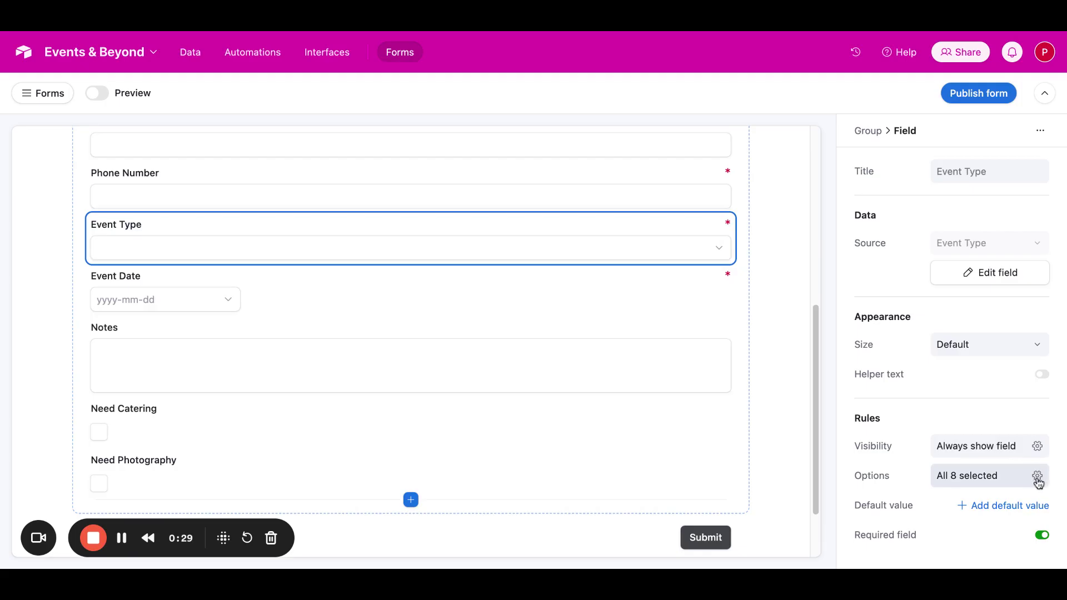
click(1037, 477)
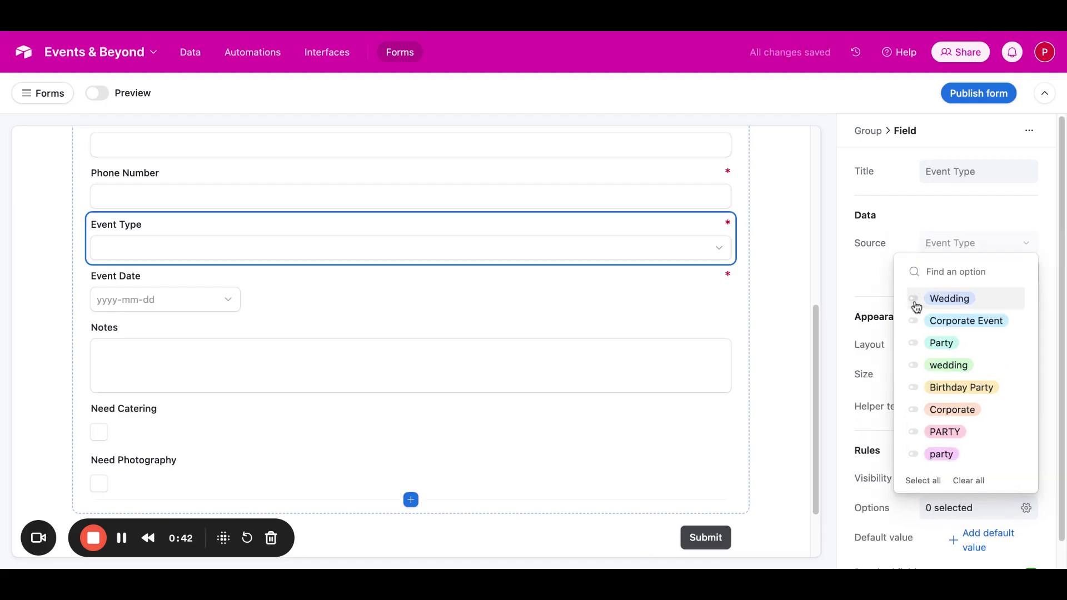
click(914, 301)
click(915, 323)
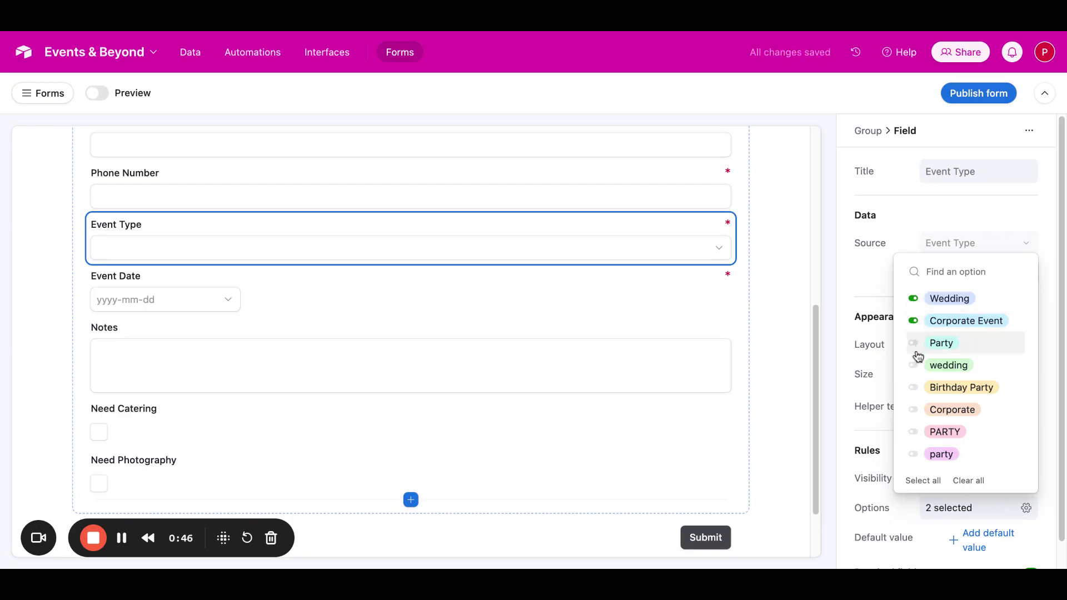
click(914, 344)
click(914, 389)
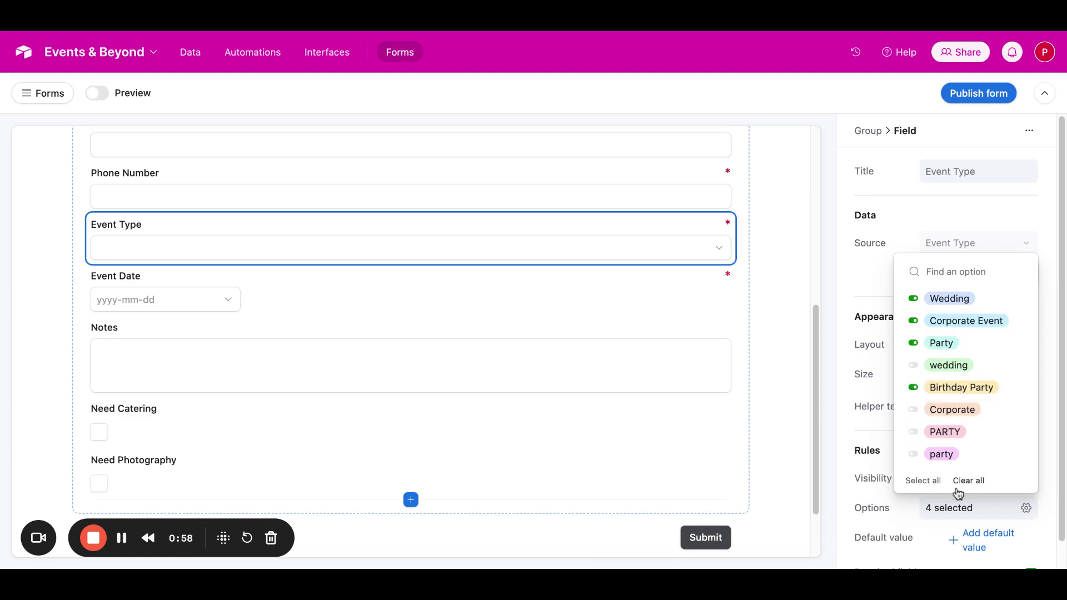
click(905, 524)
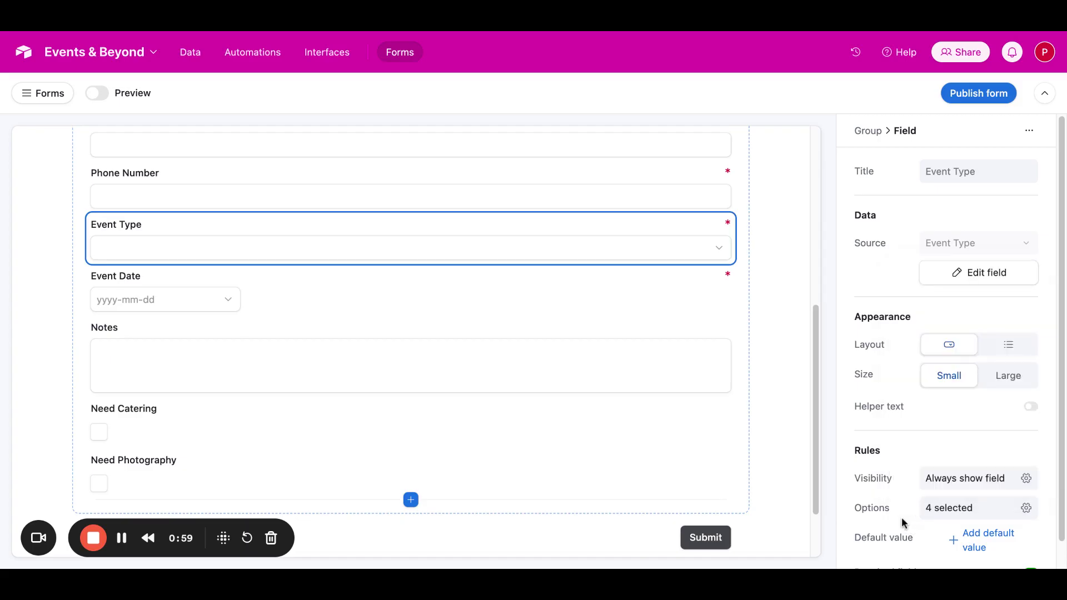
click(514, 246)
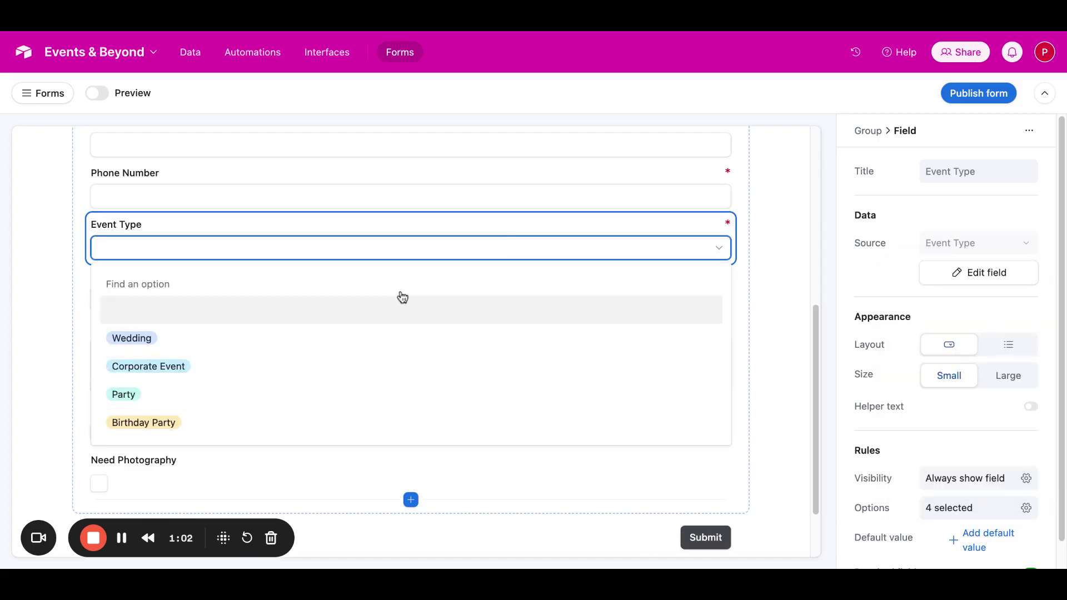
click(775, 269)
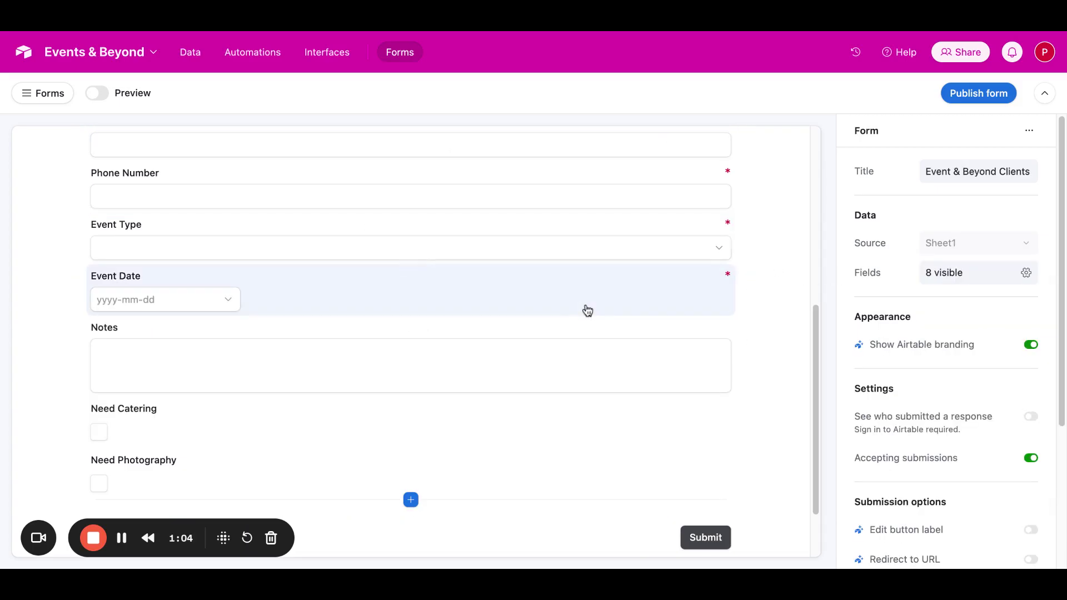
scroll(585, 309, down, 2)
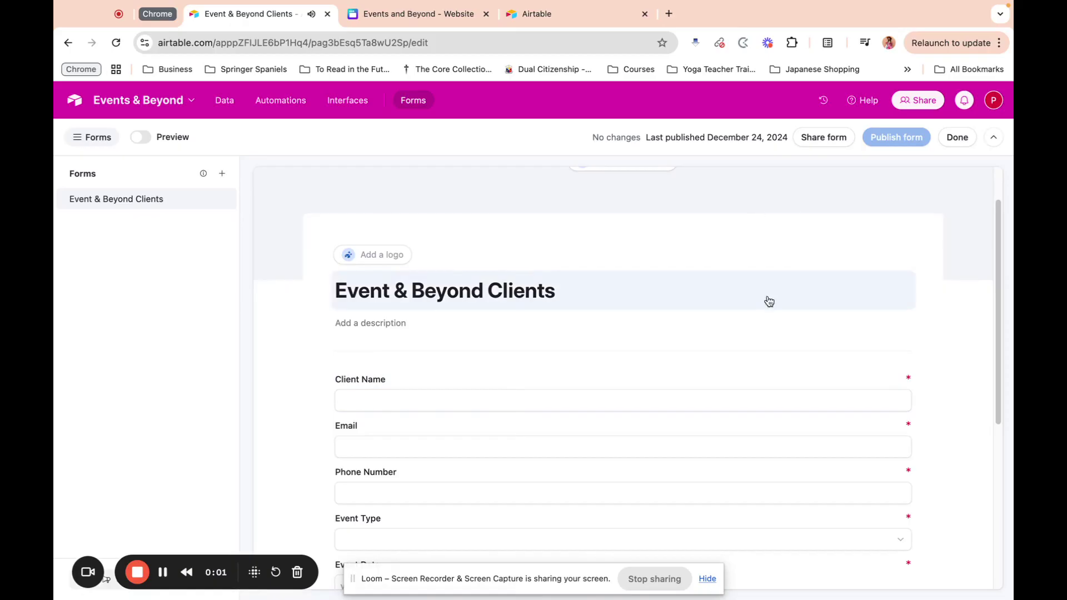
Step: Review the Event & Beyond Clients form from its title down to the Need Photography checkbox
scroll(768, 301, down, 5)
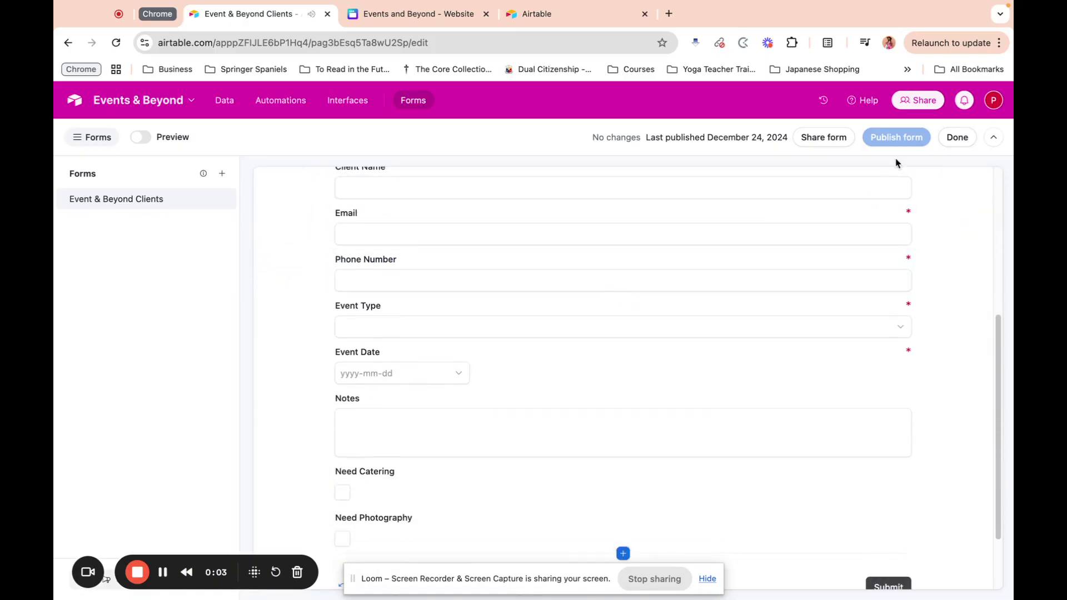
scroll(885, 288, down, 2)
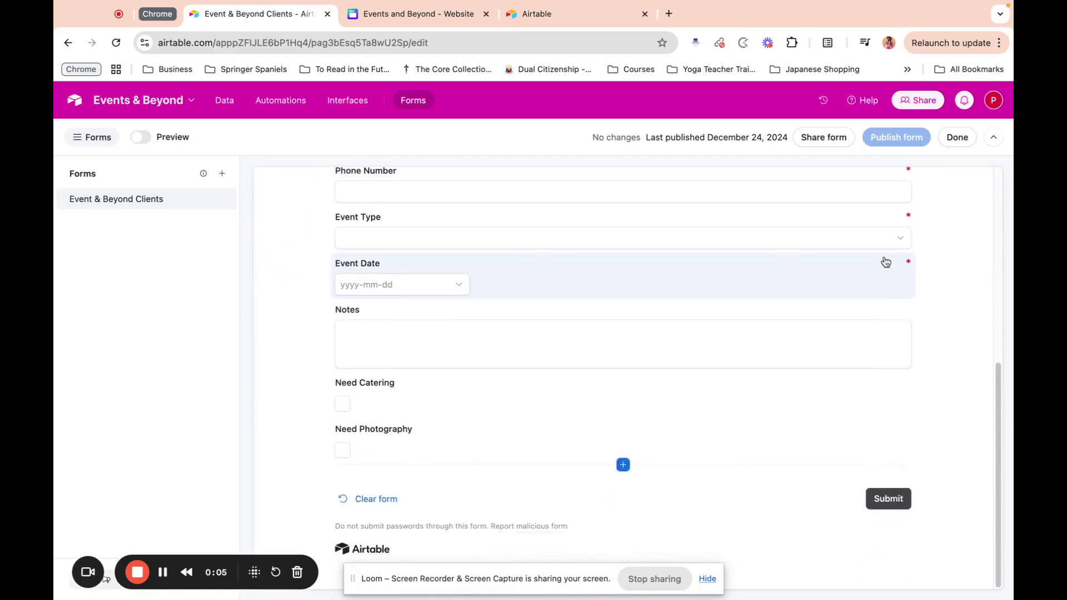
scroll(720, 273, up, 6)
scroll(721, 274, up, 1)
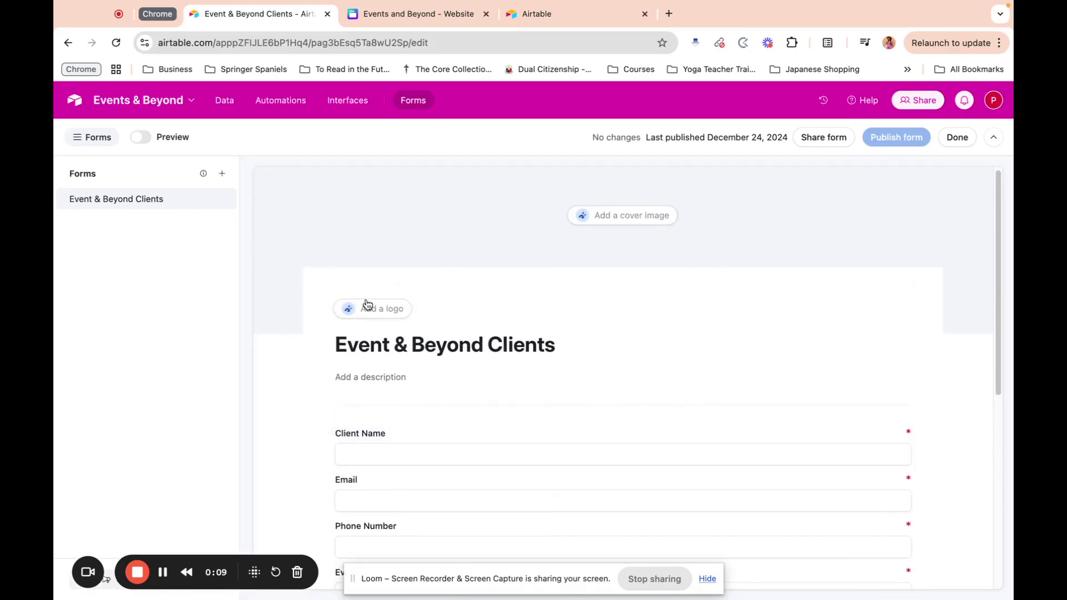
scroll(538, 341, down, 1)
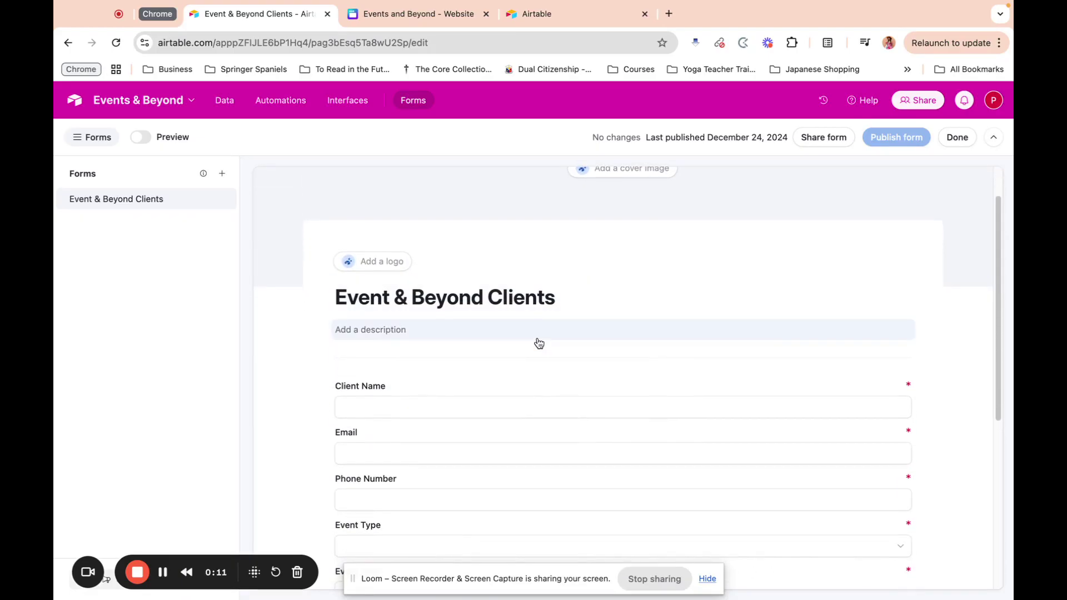
scroll(539, 343, down, 1)
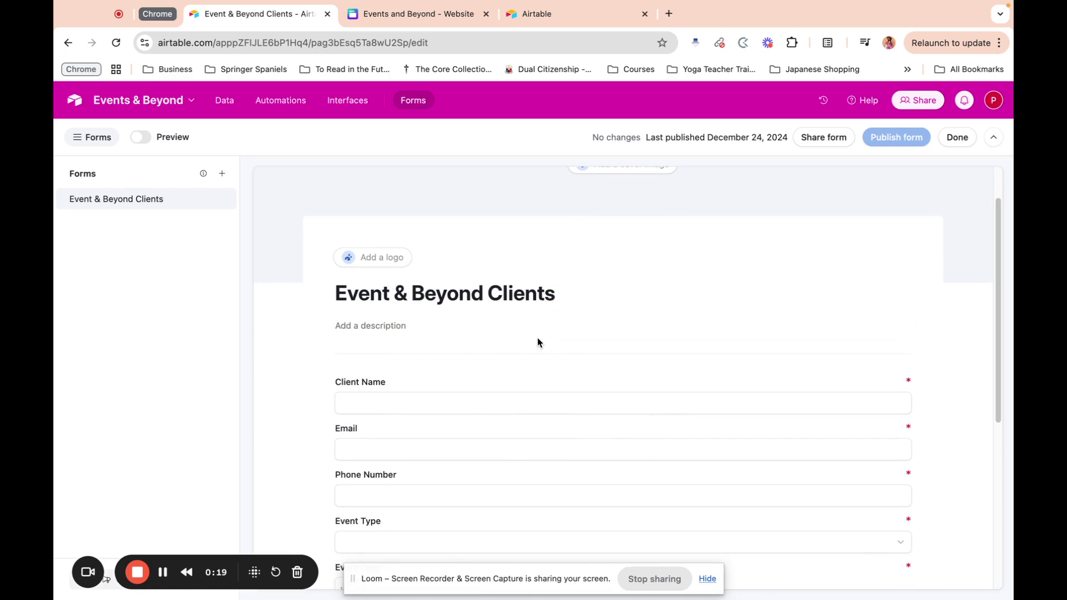
Step: Share the form with Anyone on the web, copy its link and close the sharing settings
click(836, 145)
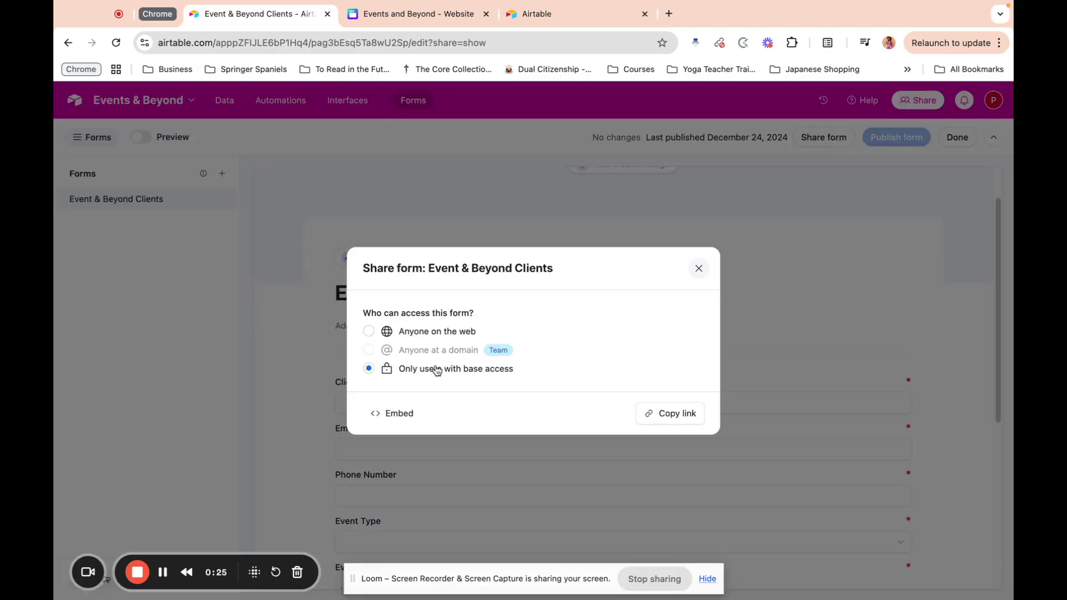
click(451, 333)
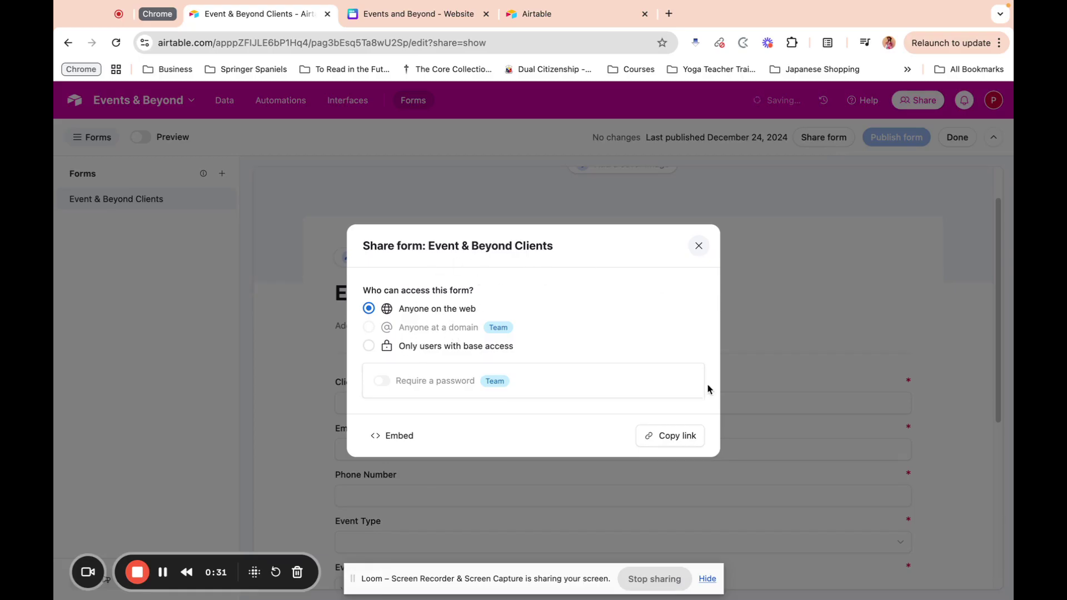
click(670, 442)
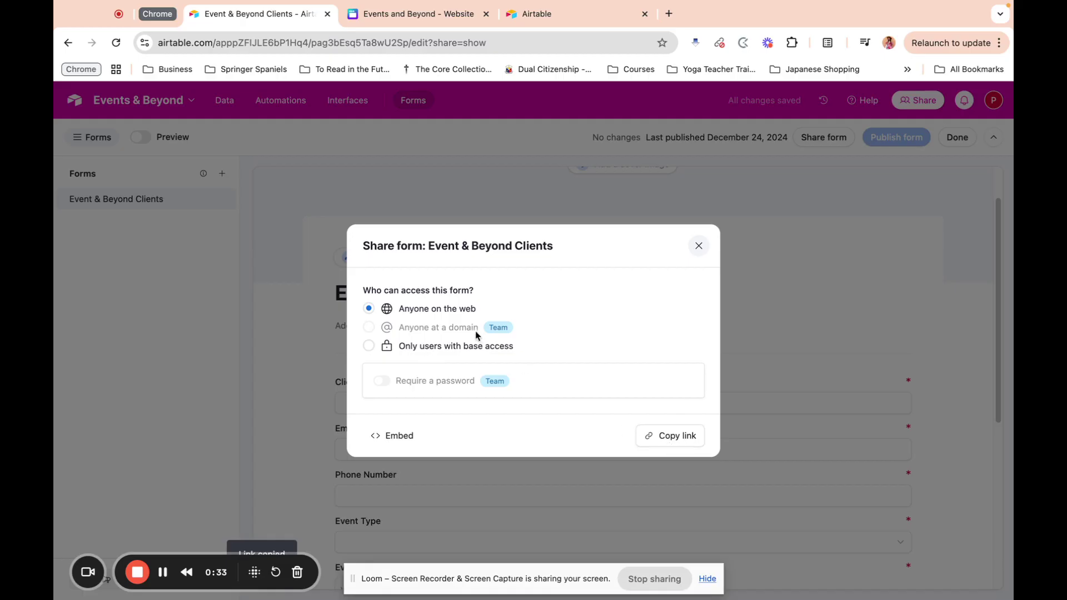
click(698, 246)
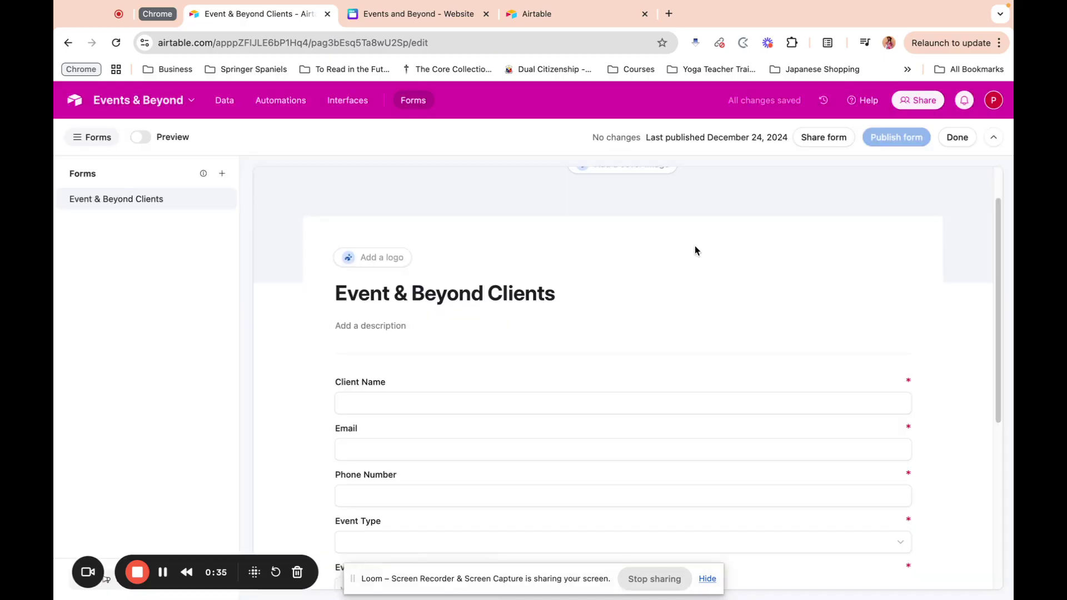
Step: Switch to the Events and Beyond website design in Canva and link the GET QUOTE HERE circle to the copied form address
click(415, 17)
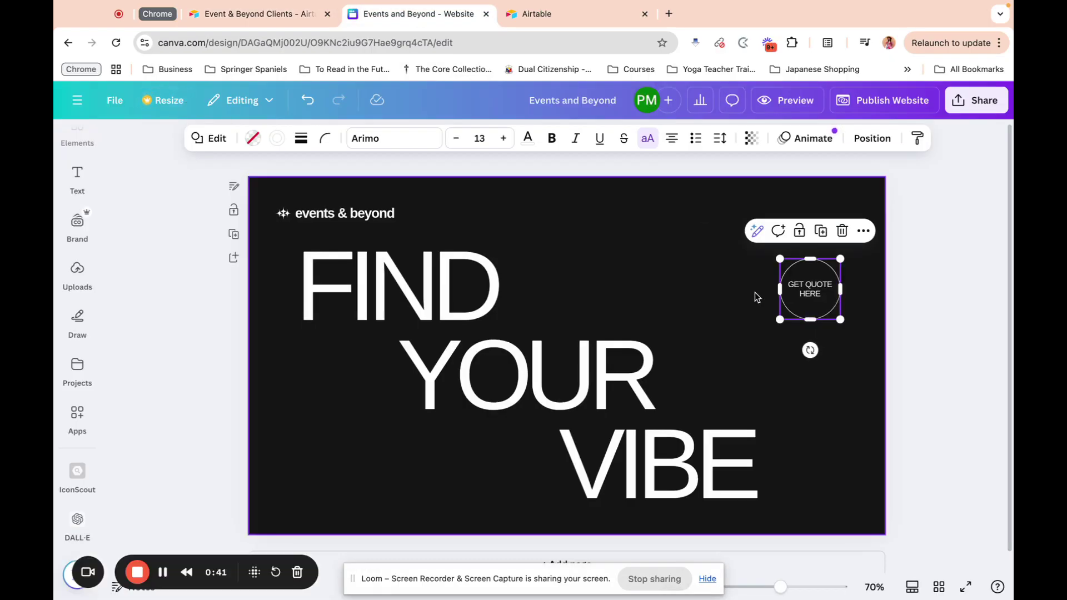
click(947, 281)
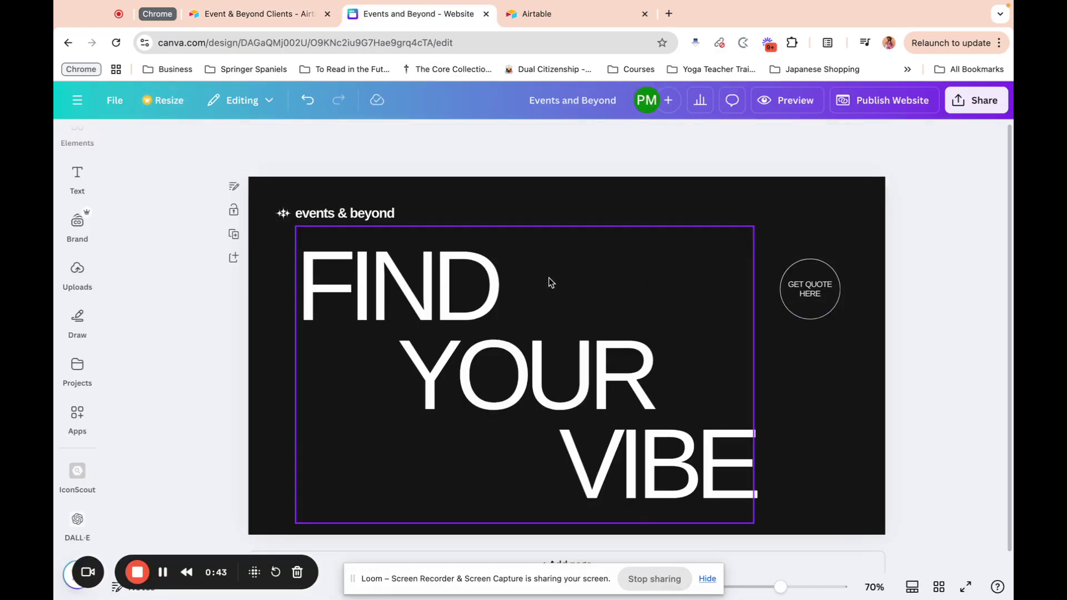
click(811, 305)
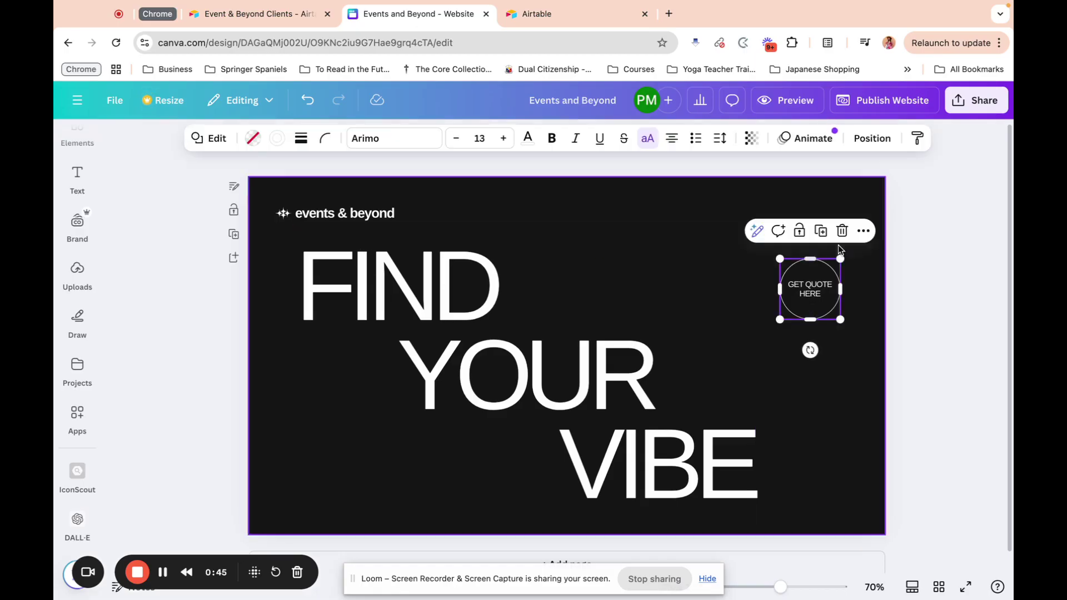
click(862, 230)
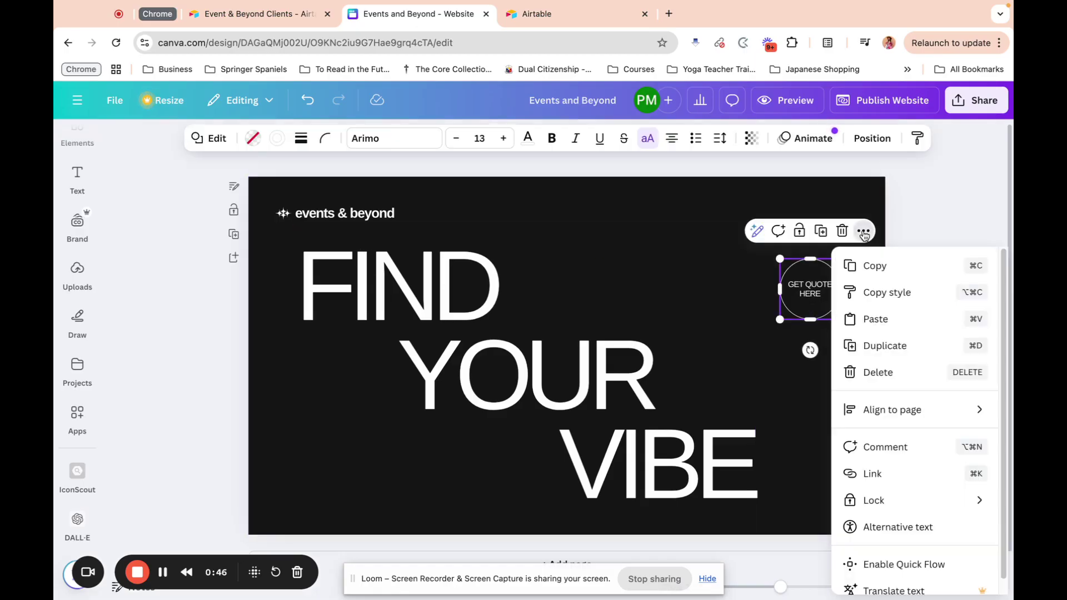
click(872, 473)
click(888, 388)
click(966, 392)
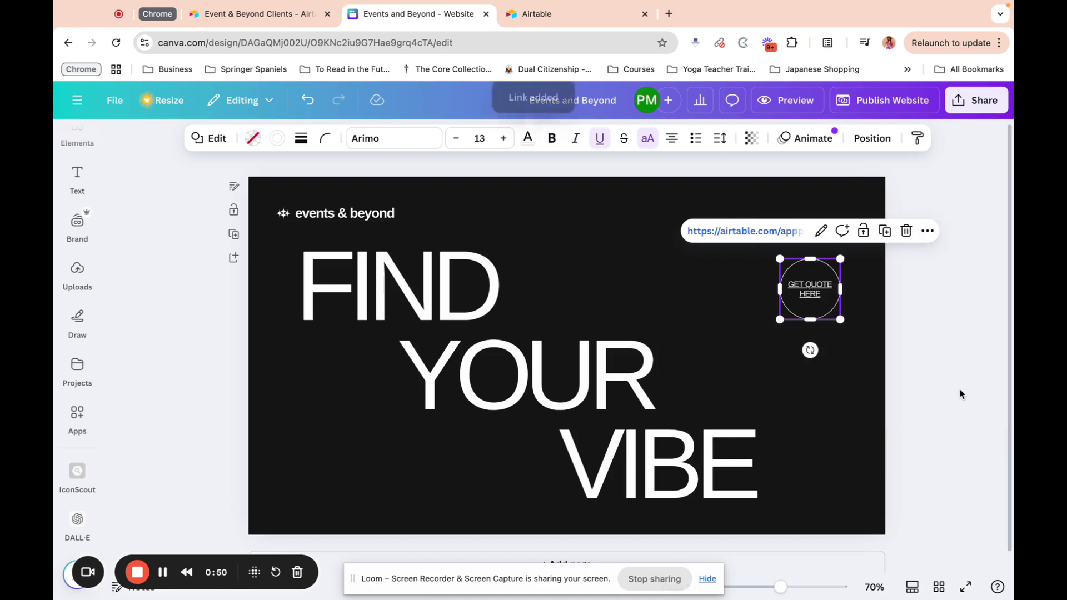
click(897, 300)
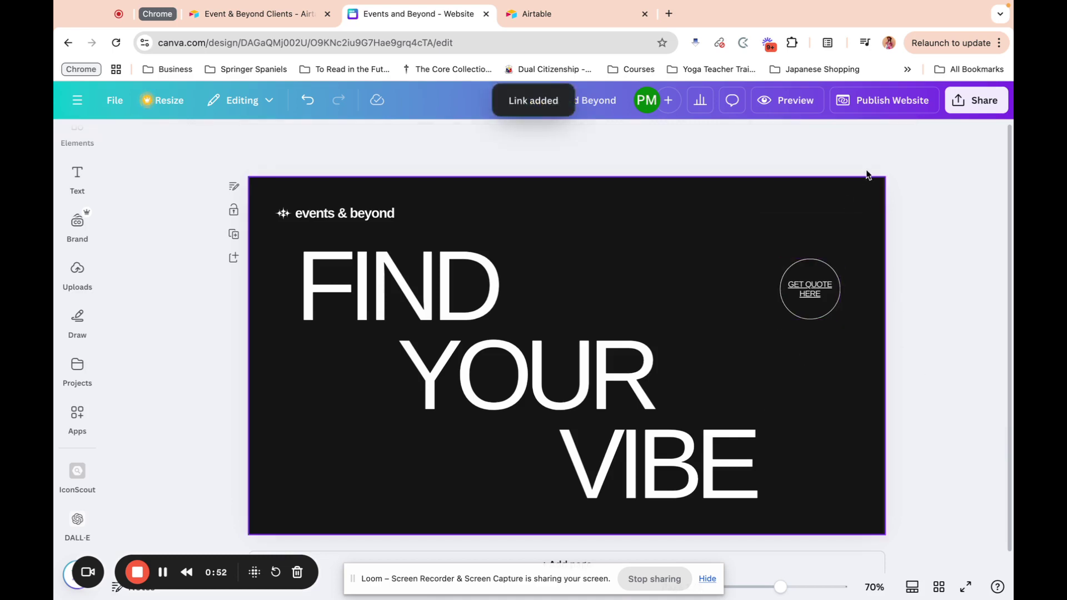
Step: Republish the website and test the GET QUOTE HERE link on the live page
click(910, 101)
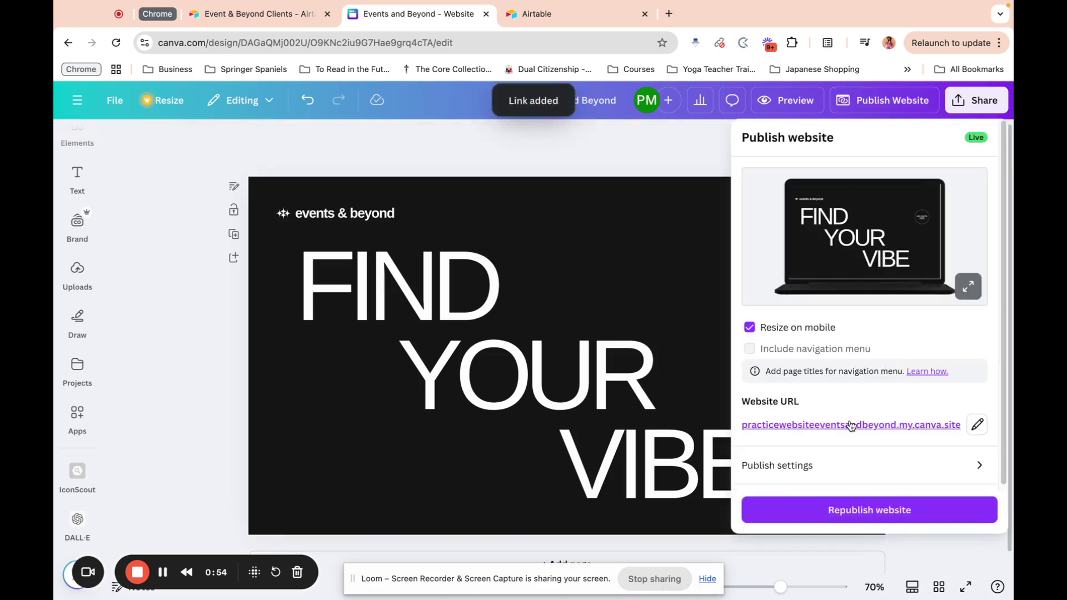
click(860, 512)
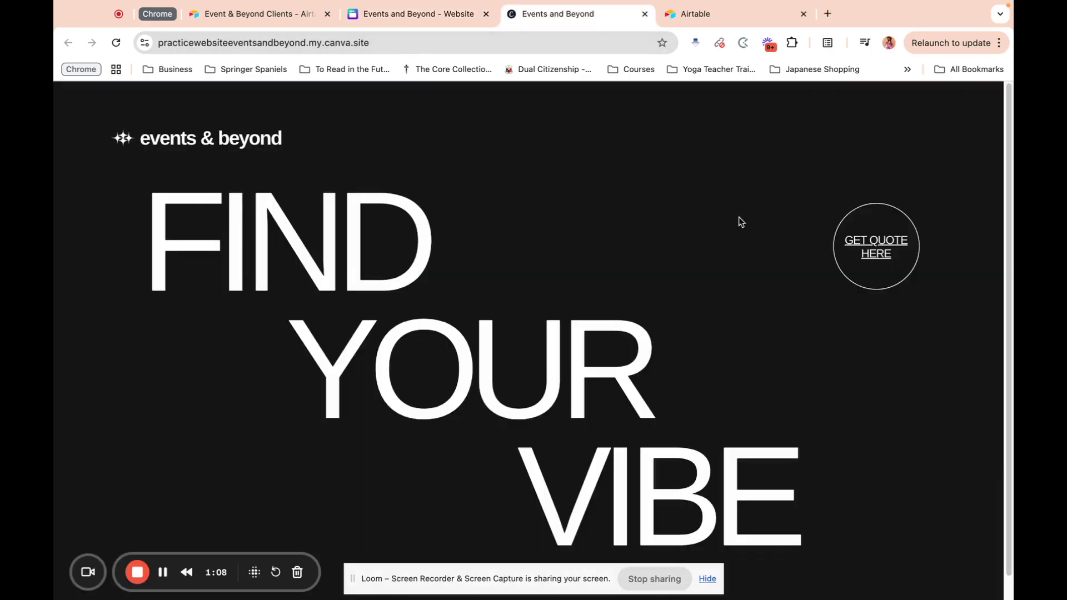
click(883, 260)
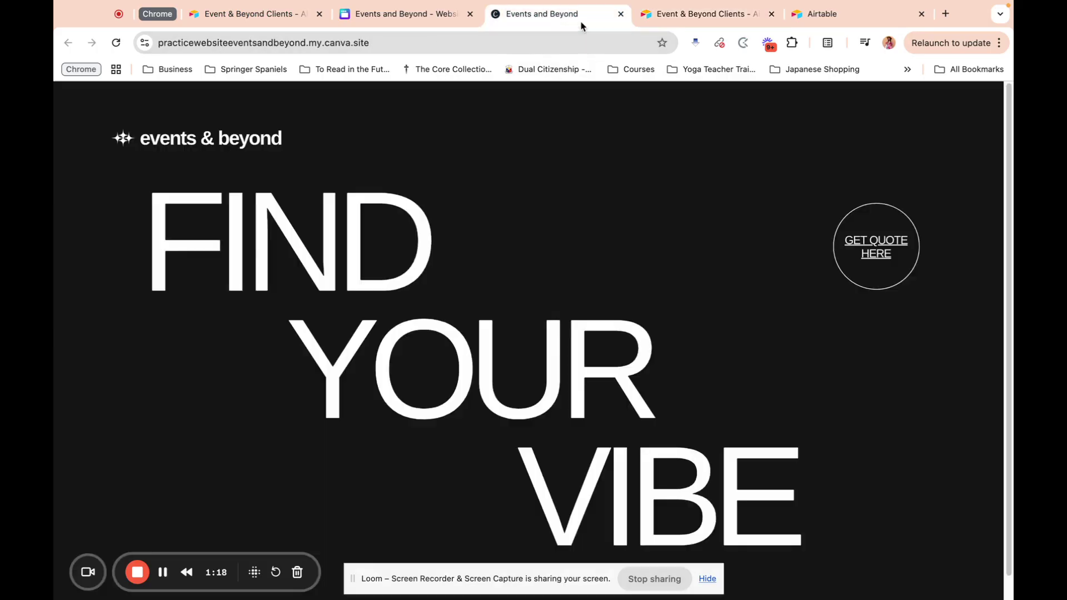
Step: Look over the form's embed code page with its desktop and mobile previews, and return to the live Events and Beyond website
click(583, 15)
click(804, 17)
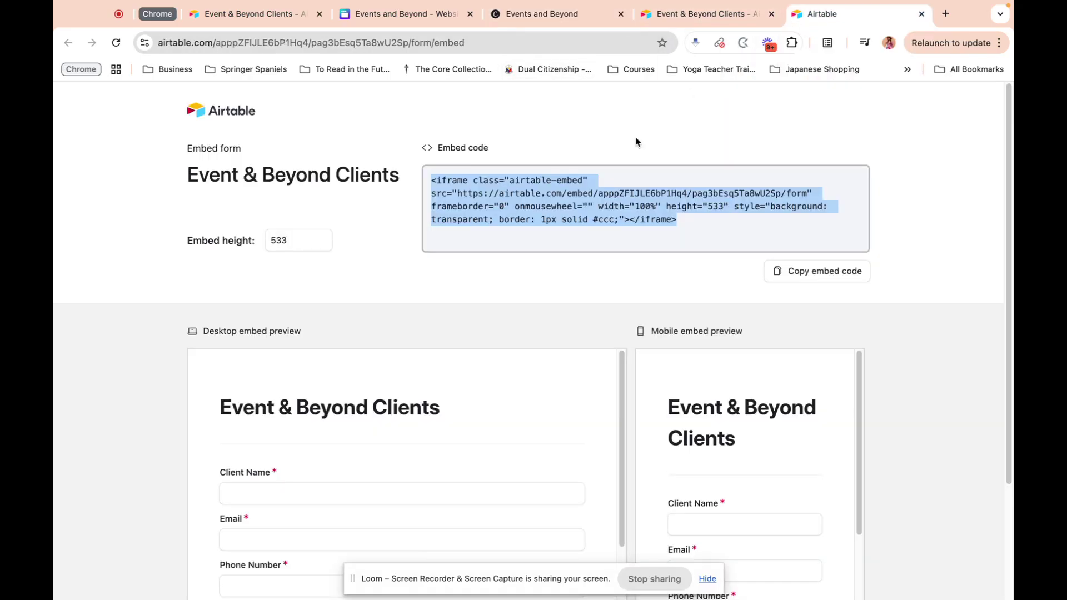
click(404, 167)
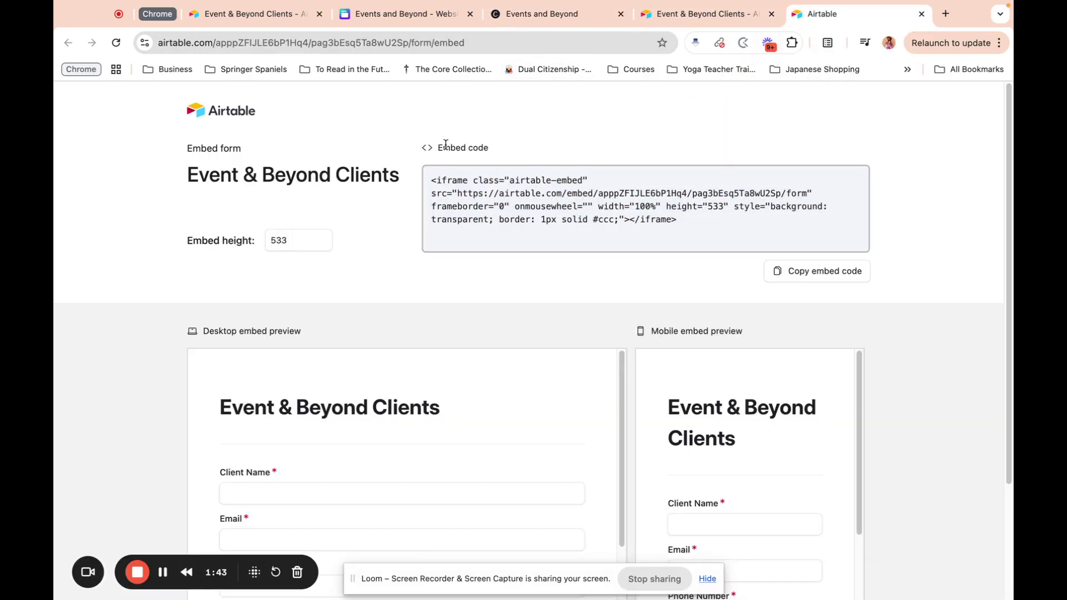
scroll(435, 204, down, 3)
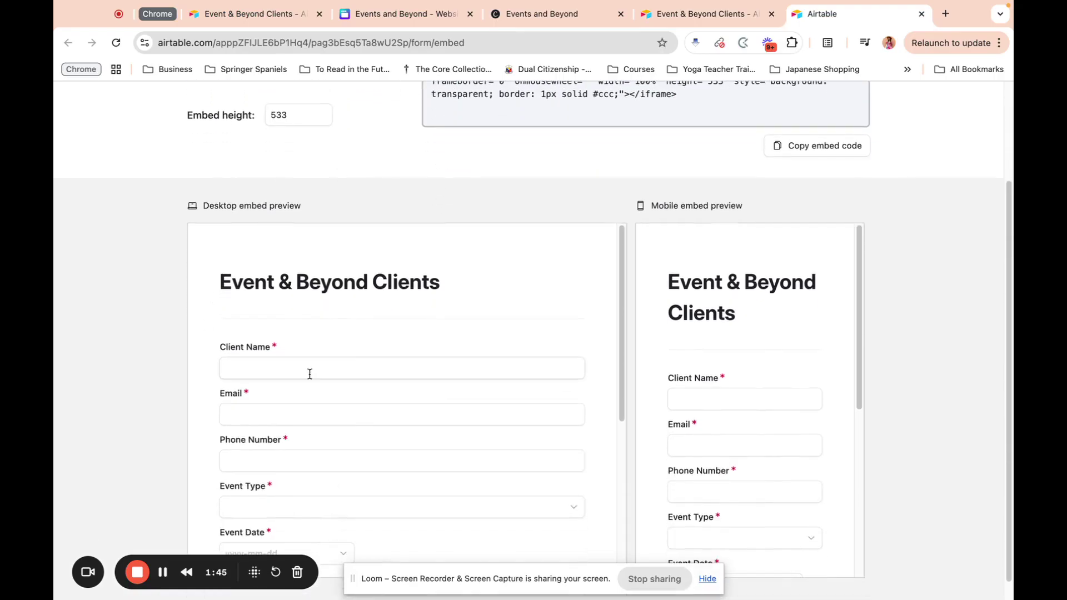
click(560, 19)
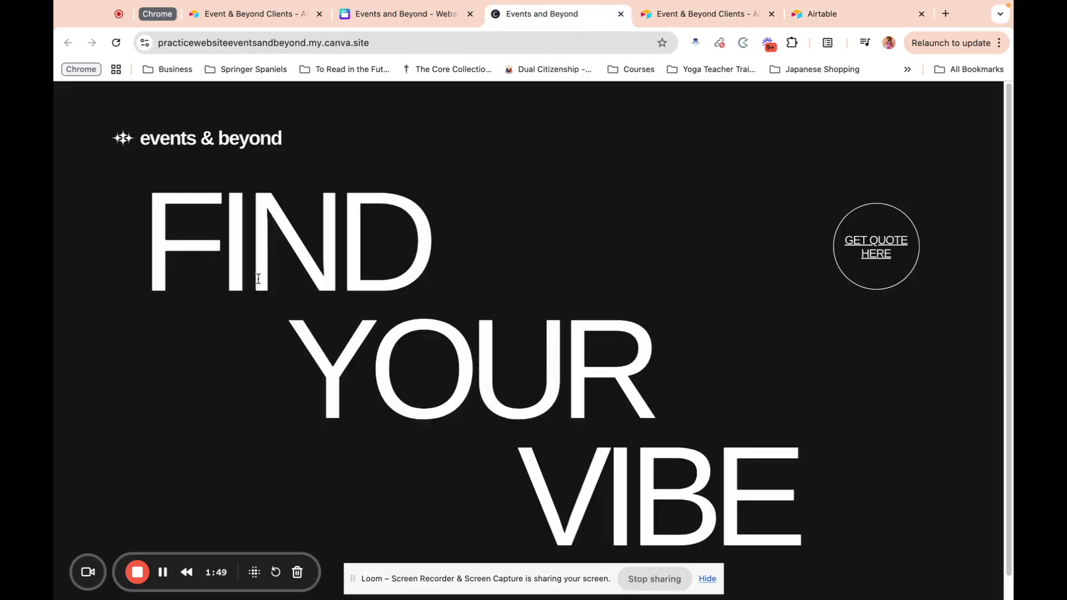